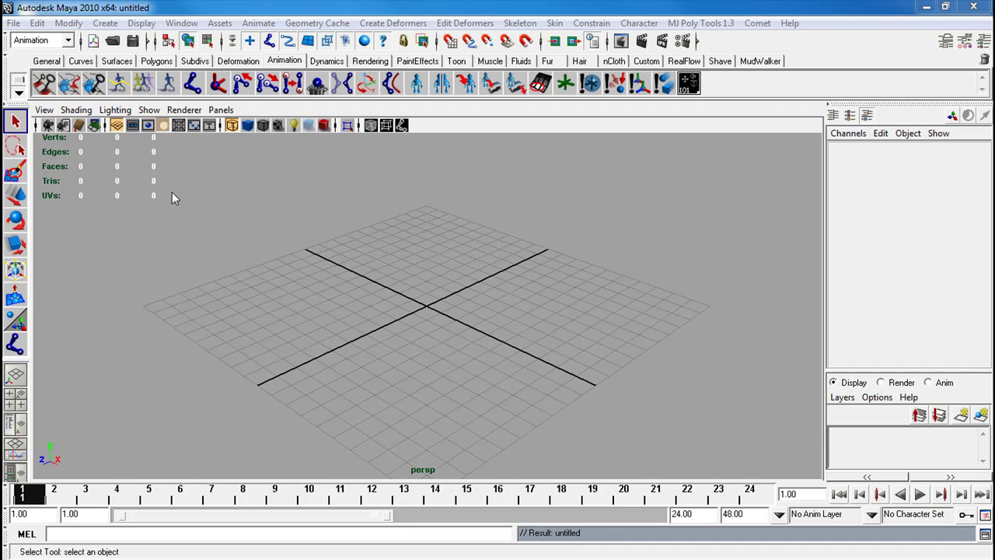
Switch to the side view and open the Joint Tool settings to examine the bone length and radius values.
key("space")
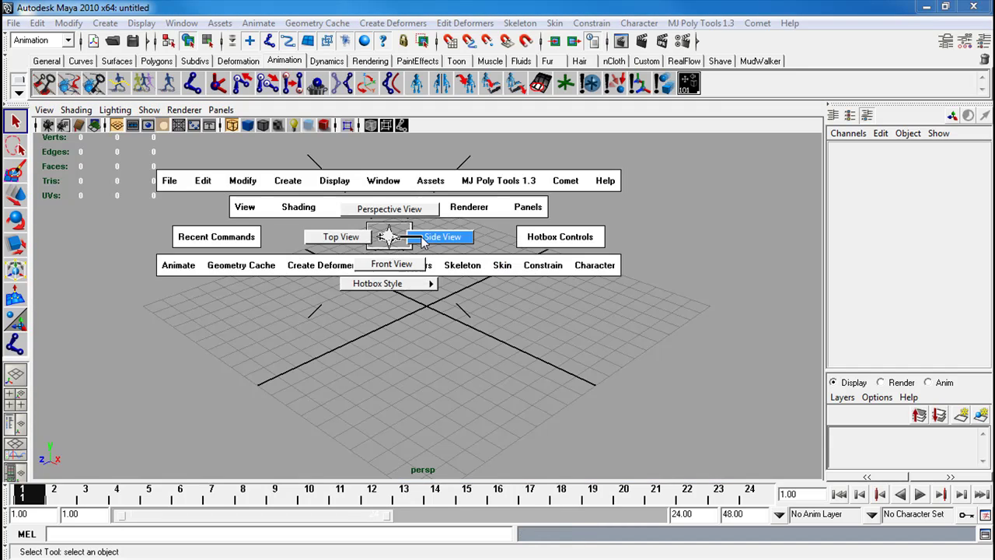
left_click_drag(389, 237, 422, 237)
scroll(164, 182, "down", 5)
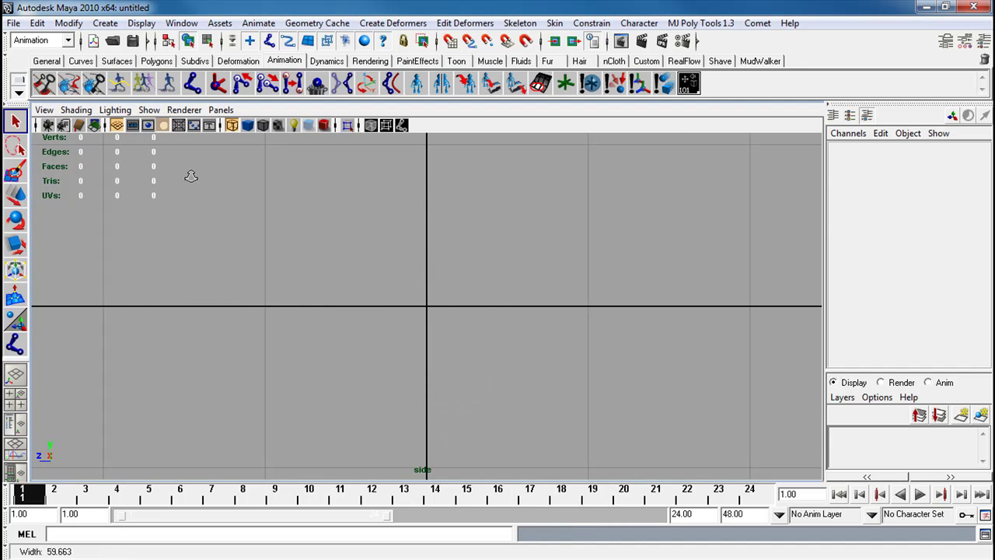
right_click_drag(150, 165, 119, 221, "alt")
left_click(15, 345)
double_click(23, 347)
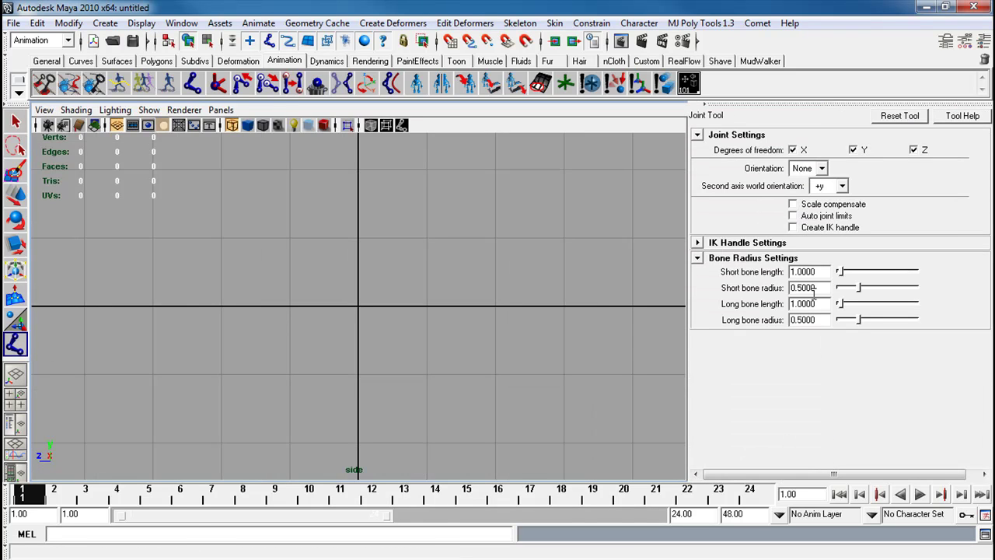
double_click(805, 303)
double_click(816, 320)
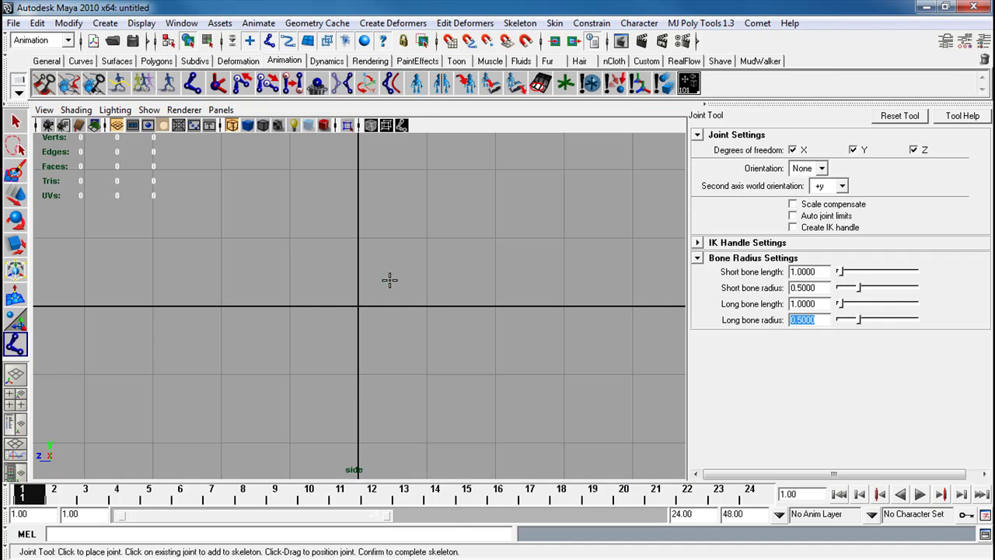
left_click(386, 277)
right_click_drag(524, 281, 388, 276, "alt")
key("ctrl+z")
Draw a five-joint leg chain in the side view with thigh and ankle on the vertical axis, knee bent forward, ball and toe on the ground line.
middle_click_drag(387, 275, 351, 402, "alt")
right_click_drag(392, 302, 342, 241, "alt")
middle_click_drag(331, 228, 324, 254, "alt")
scroll(389, 240, "down", 2)
left_click(326, 171)
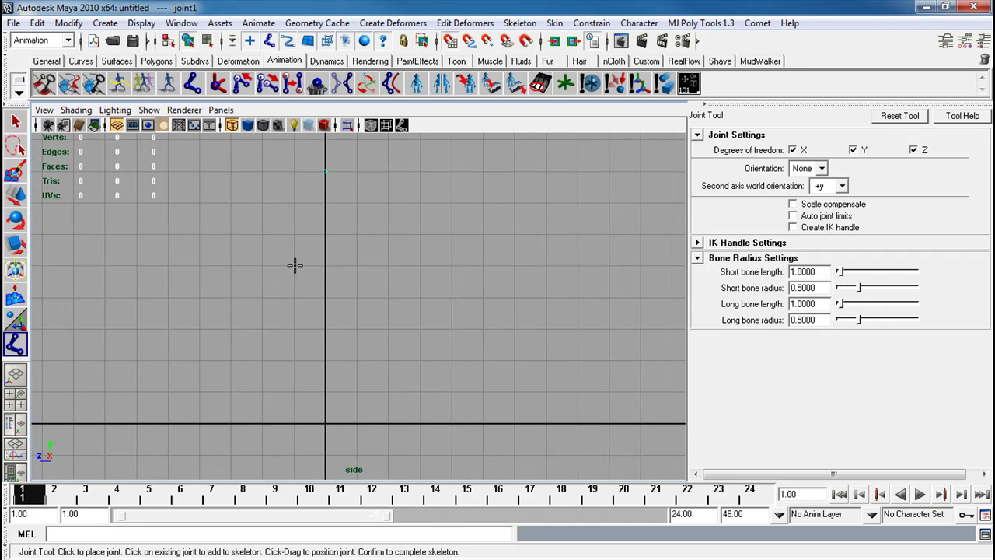
left_click(294, 296)
left_click(325, 390)
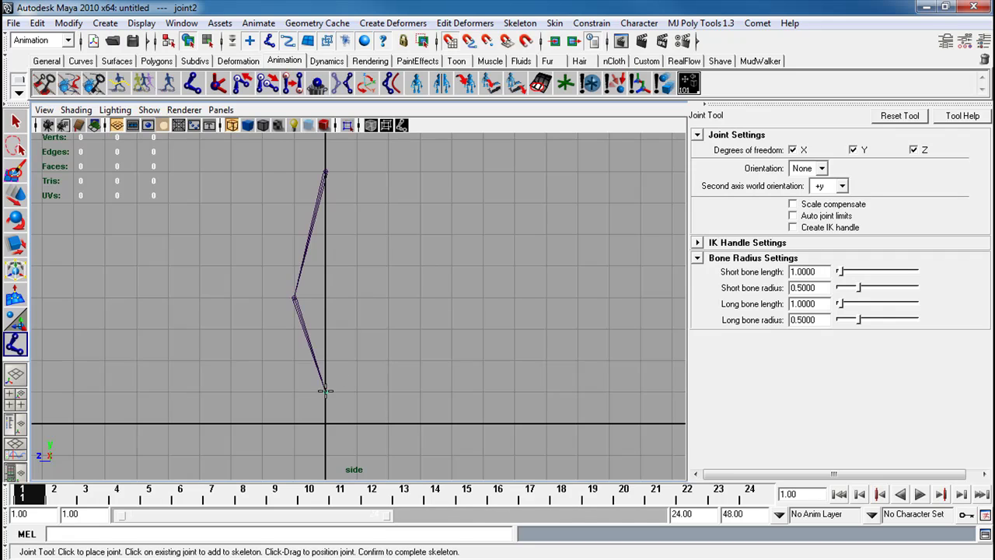
left_click(263, 423)
left_click(231, 424)
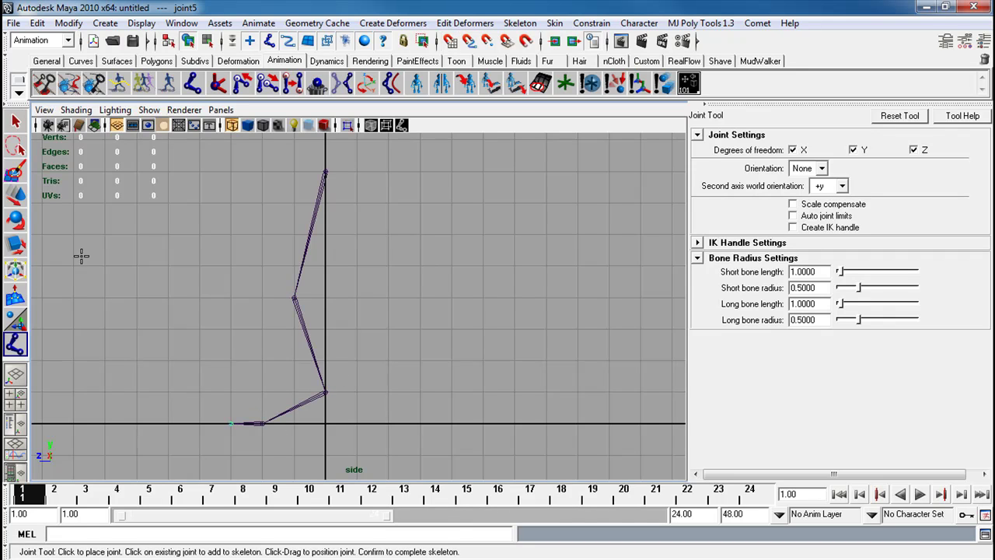
Finish the joint chain and rename its root joint thigh_JNT.
left_click(16, 121)
key("ctrl+a")
key("ctrl+a")
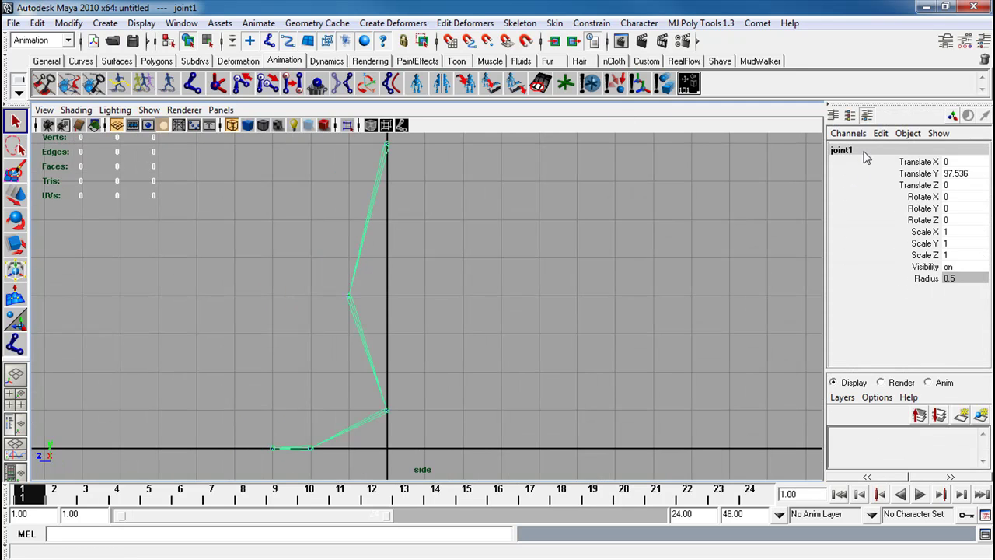
left_click(862, 147)
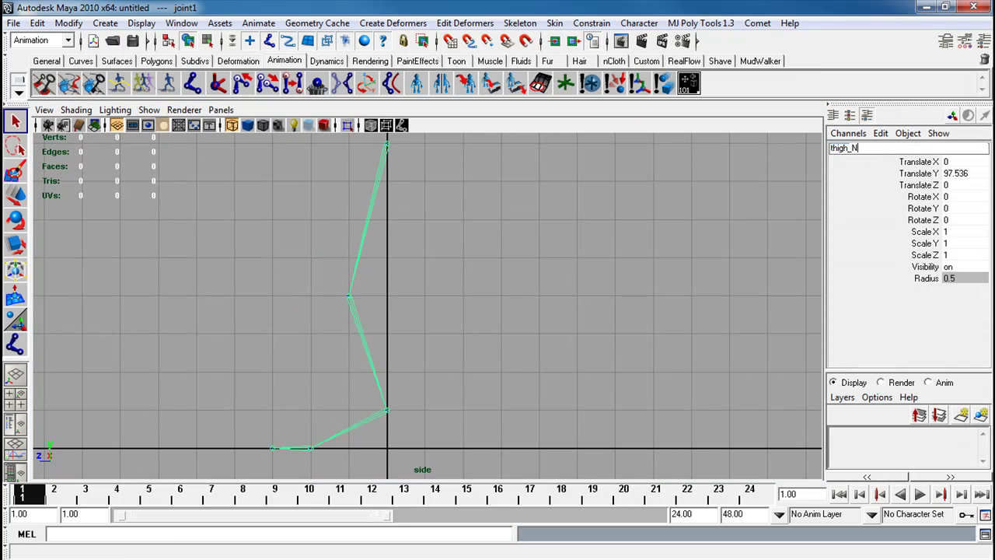
type("thigh_JNT")
key("Return")
Rename the second joint knee_JNT and the third joint ankle_JNT.
key("Down")
type("kne")
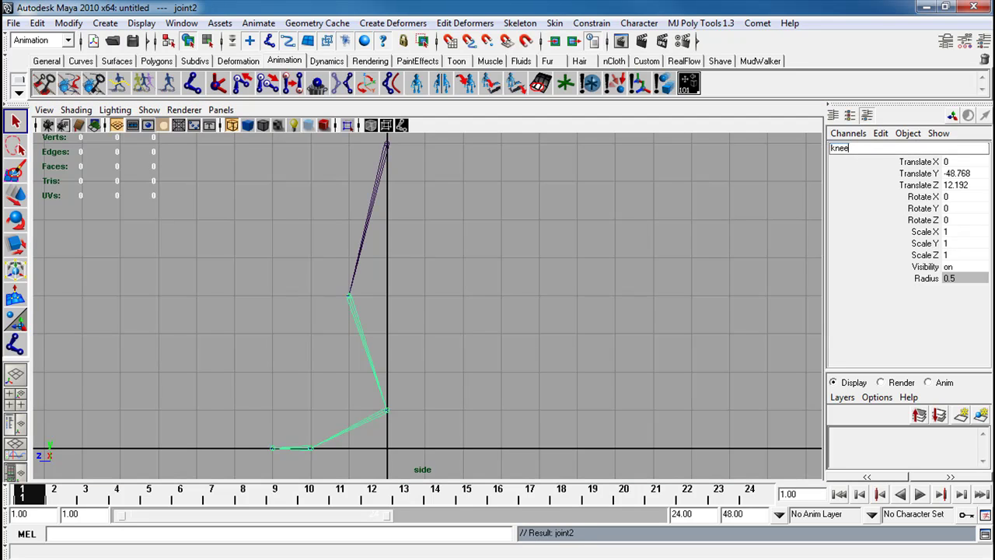
type("e_JNT")
key("Return")
key("Down")
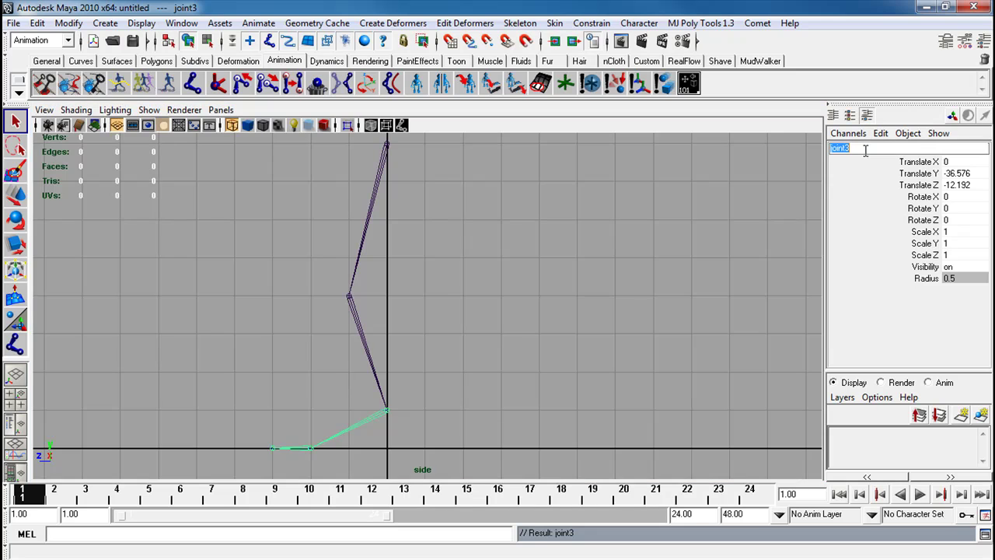
type("ankle_JNT")
key("Return")
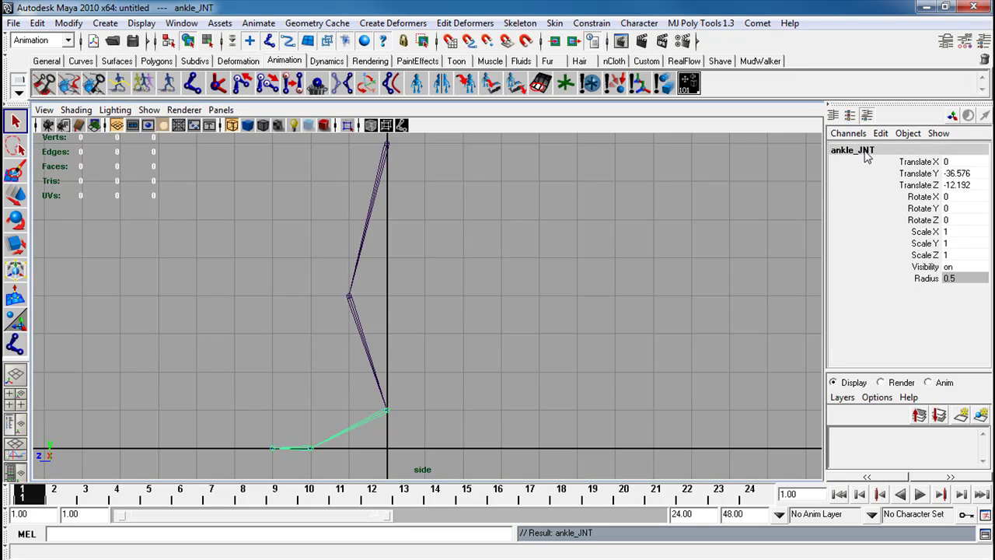
Rename the fourth joint ball_JNT and the end joint toe_JNT.
key("Down")
left_click(865, 151)
type("ball_JNT")
key("Return")
key("Down")
type("toe_JNT")
key("Return")
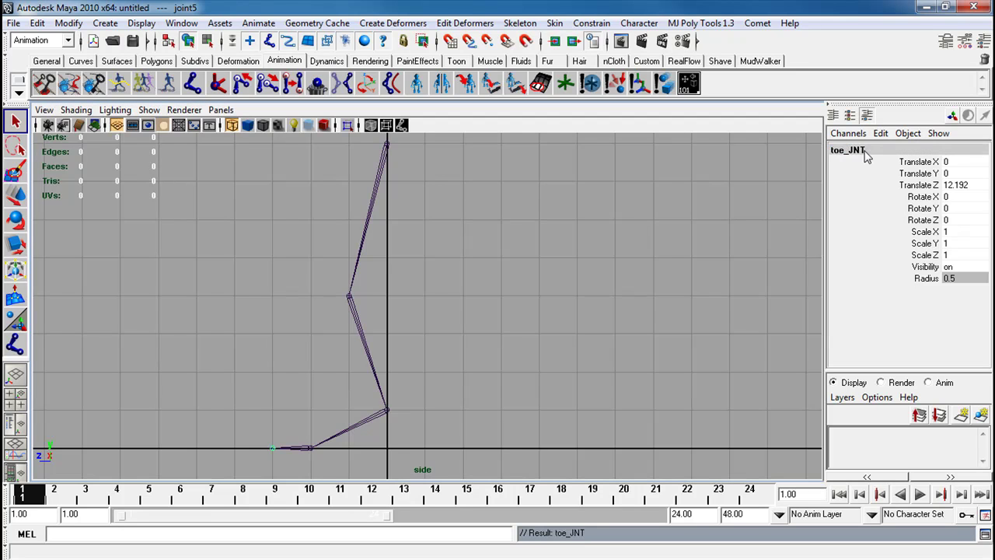
Duplicate the whole leg chain from thigh_JNT and move the copy behind the original along negative Z.
left_click(370, 193)
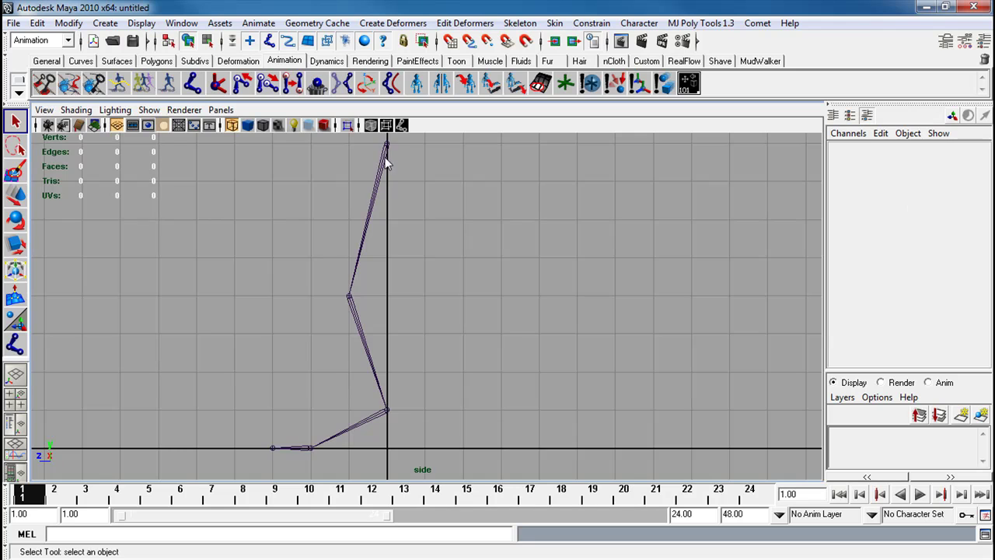
left_click(386, 160)
scroll(436, 194, "down", 1)
key("ctrl+d")
key("w")
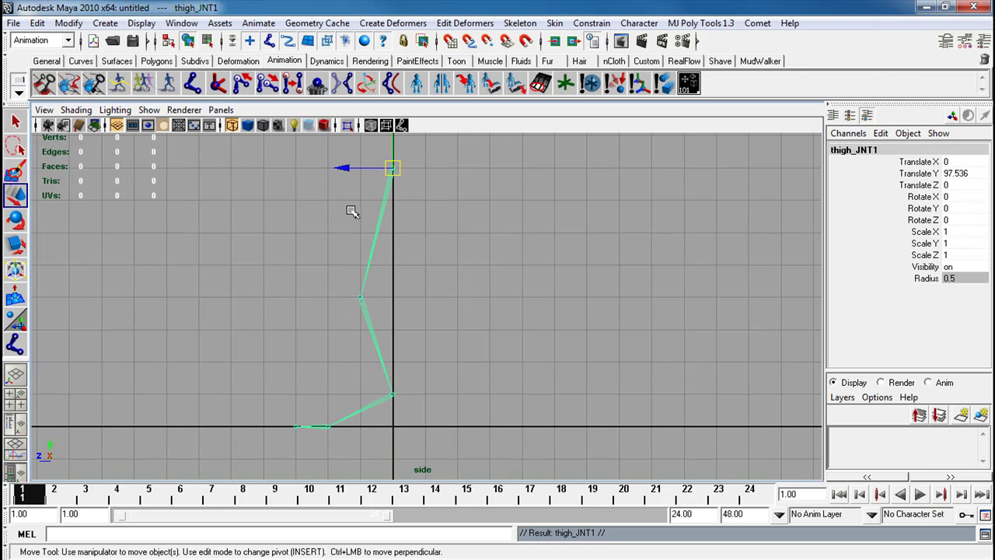
left_click_drag(360, 168, 464, 167)
Duplicate the original leg chain again and move this copy in front of it to about 52 in Translate Z.
left_click(392, 181)
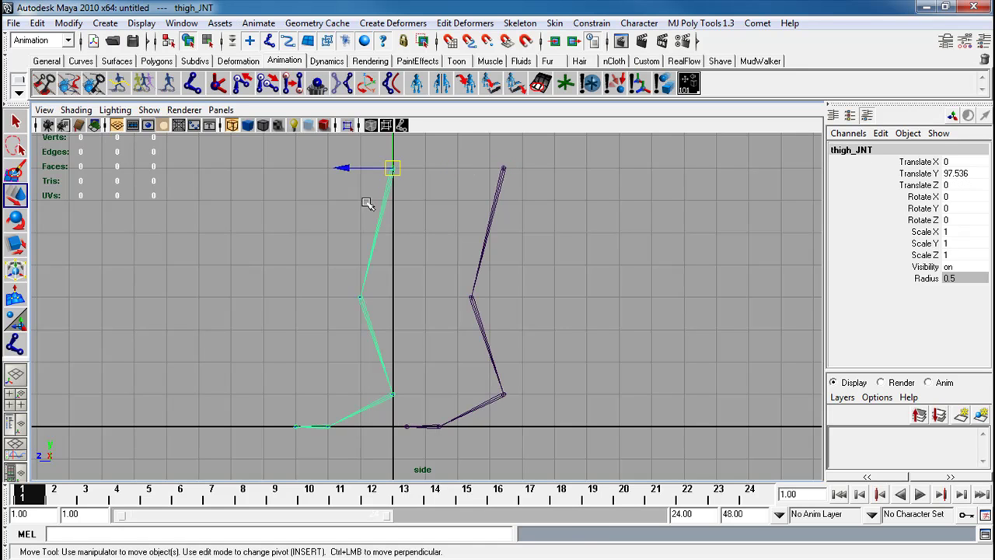
key("ctrl+d")
left_click_drag(344, 167, 205, 167)
left_click(290, 215)
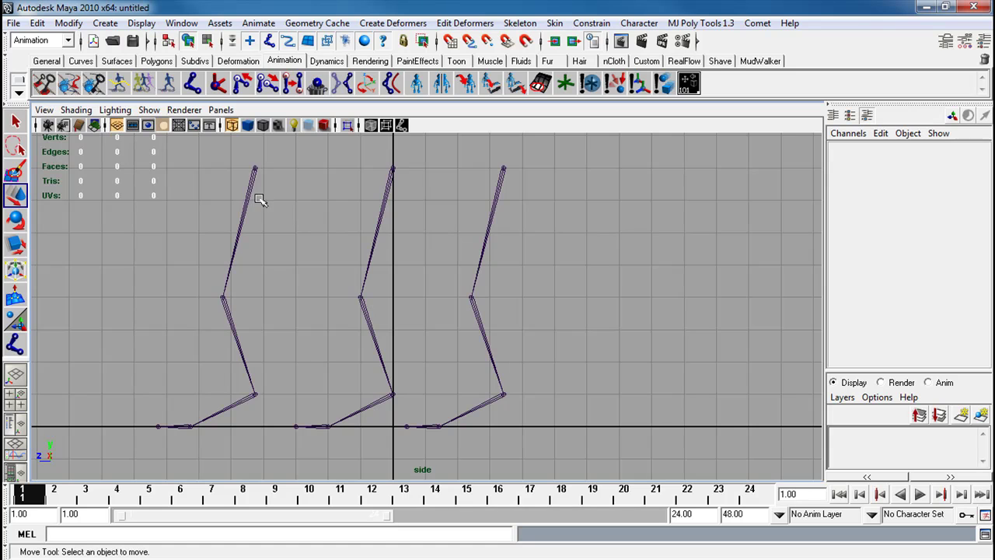
Put both duplicated leg chains on a new display layer and hide that layer.
left_click_drag(228, 159, 310, 186)
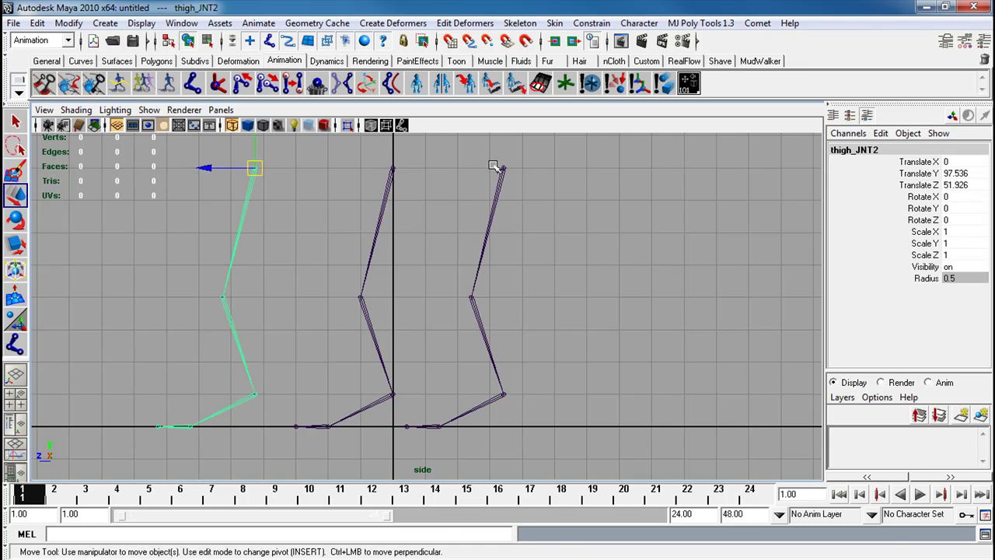
left_click_drag(521, 200, 482, 155, "shift")
left_click(981, 415)
left_click(843, 436)
left_click(535, 331)
Rename the remaining leg chain's root joint IK_thigh_JNT.
left_click(384, 222)
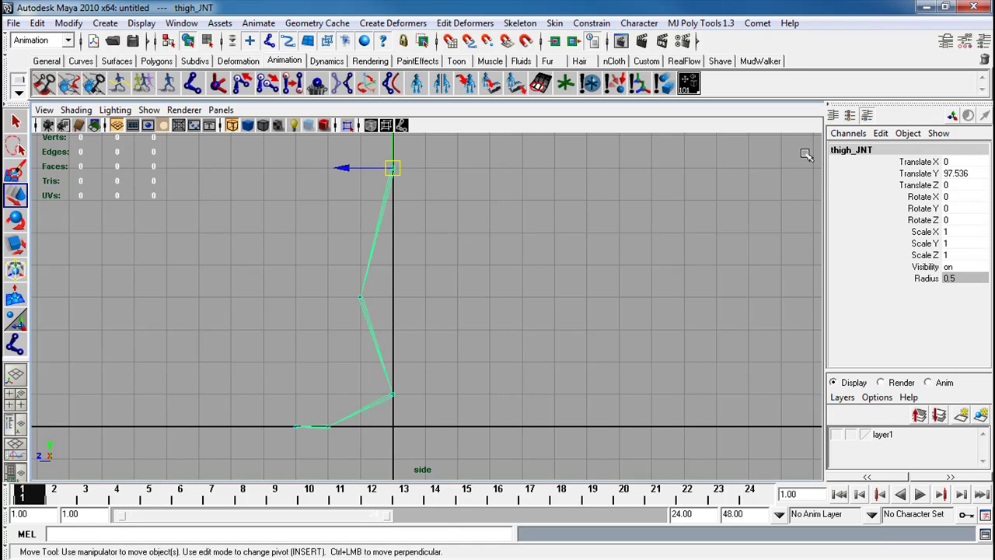
left_click(835, 150)
left_click(830, 149)
type("IK_")
key("Return")
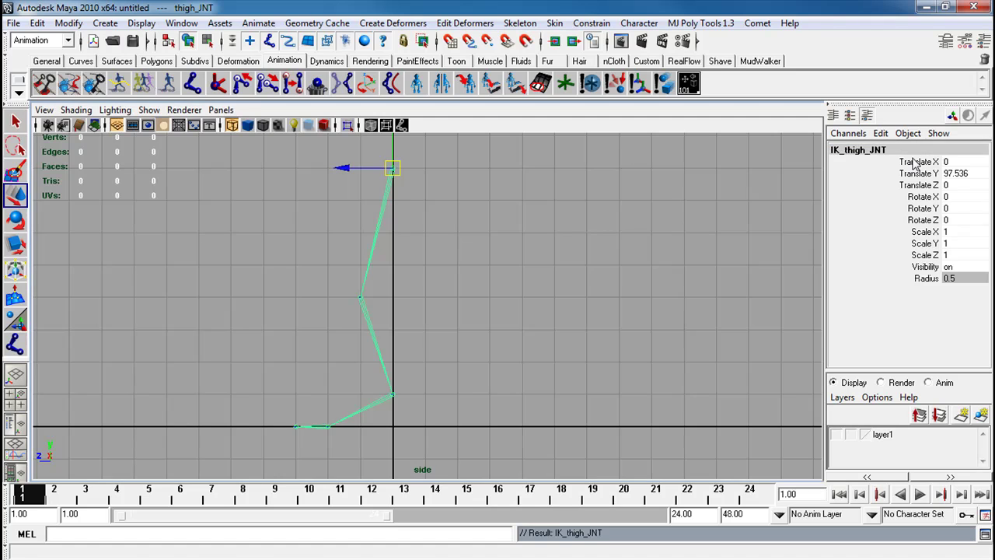
Add the IK_ prefix to the knee and ankle joints, naming them IK_knee_JNT and IK_ankle_JNT.
key("Down")
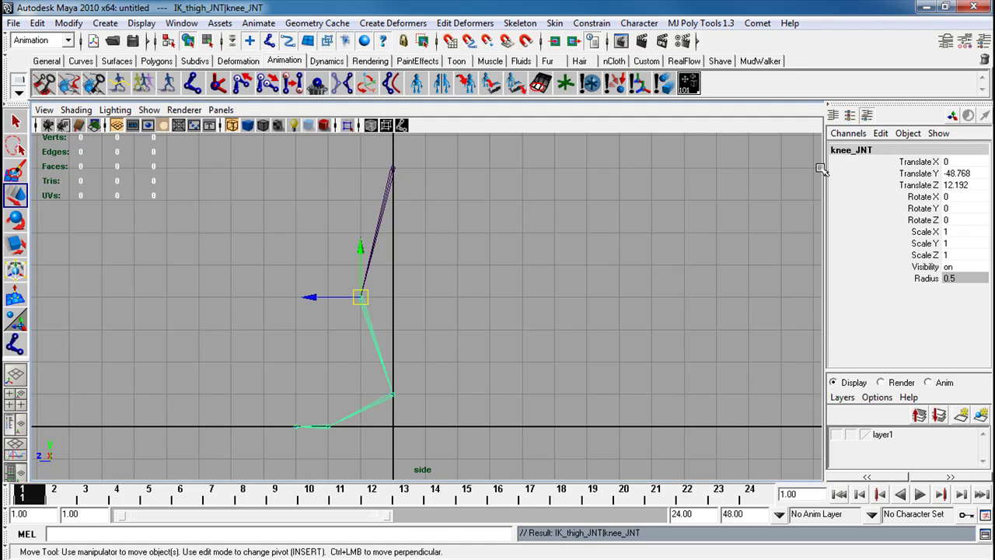
left_click(830, 149)
left_click(830, 149)
type("IK_")
key("Return")
key("Down")
left_click(848, 155)
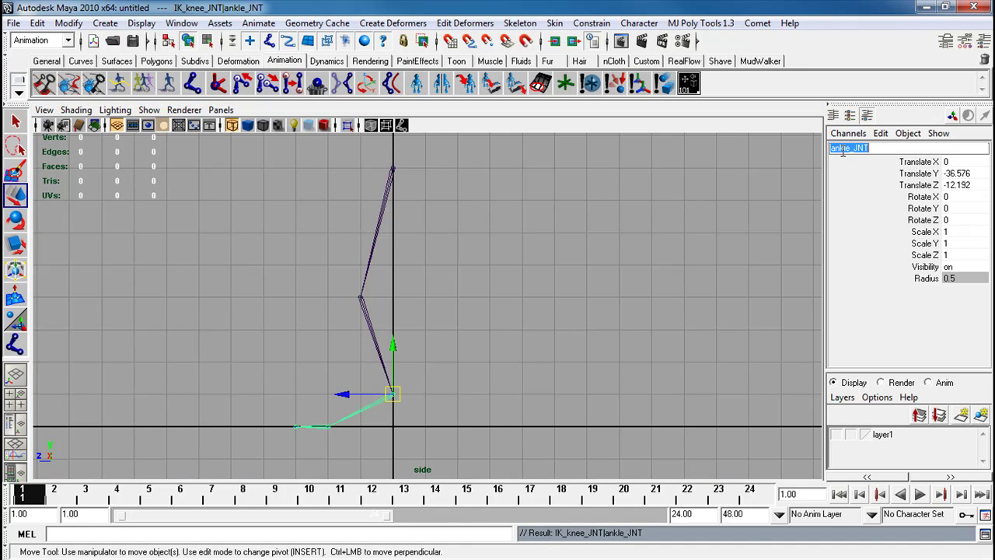
type("IK_")
key("Return")
Rename the ball joint IK_ball_JNT, with a single underscore after the prefix.
key("Down")
left_click(847, 150)
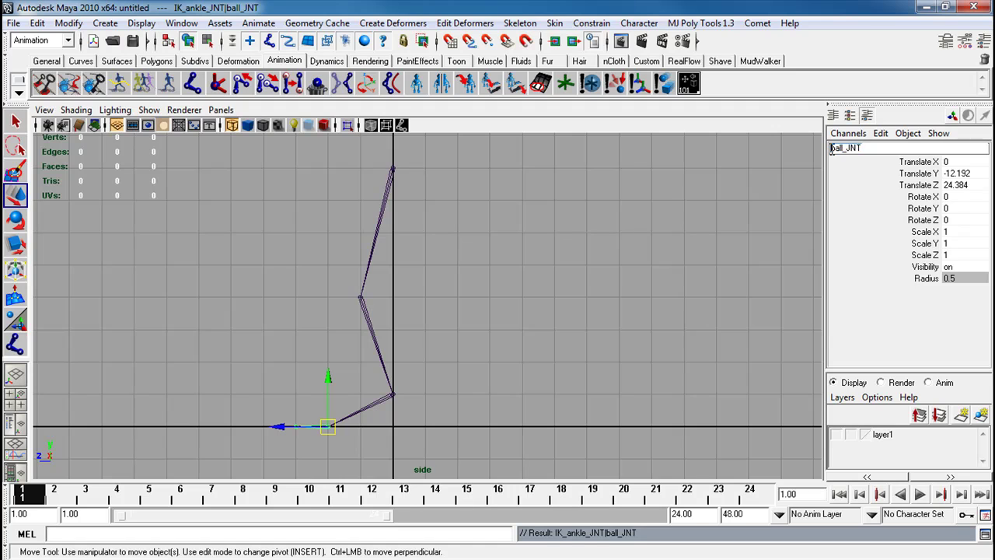
type("IK__")
key("Return")
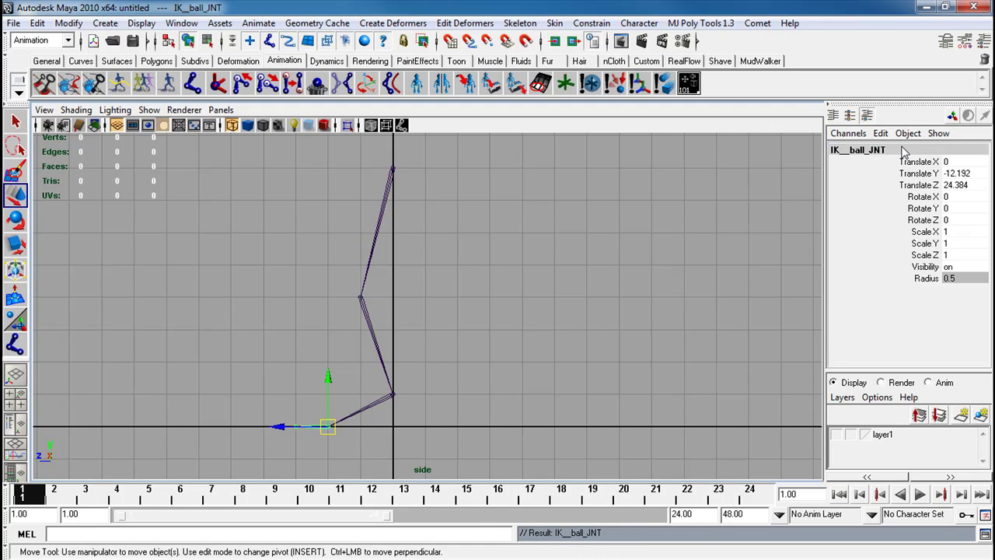
left_click(855, 152)
left_click(849, 152)
key("BackSpace")
key("Return")
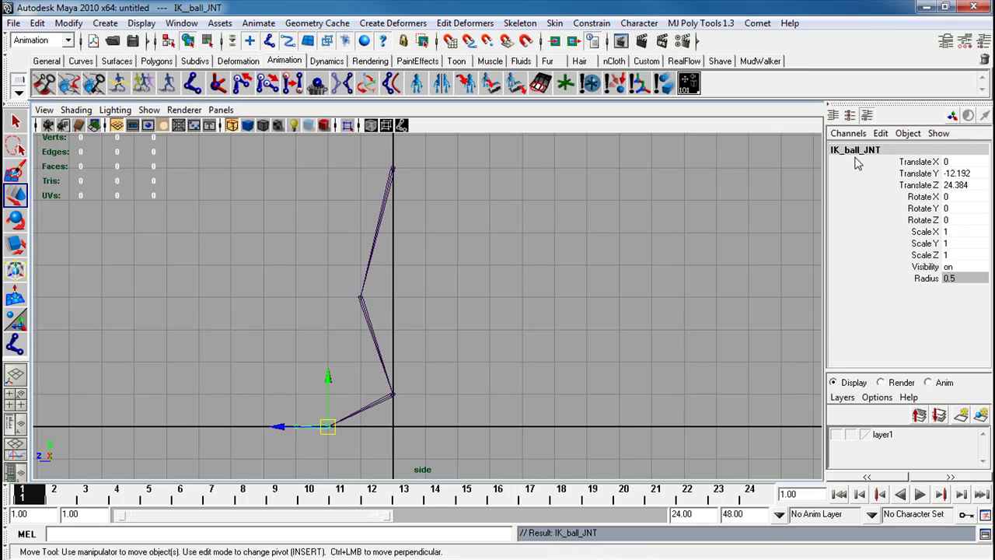
Rename the end joint of the chain IK_toe_JNT and clear the selection.
key("Down")
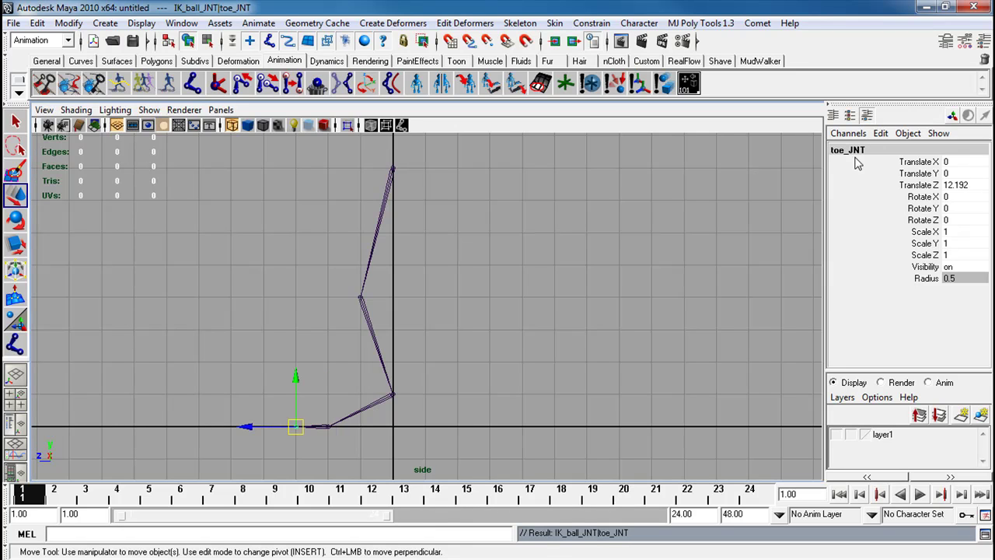
left_click(836, 154)
type("IK_")
key("Return")
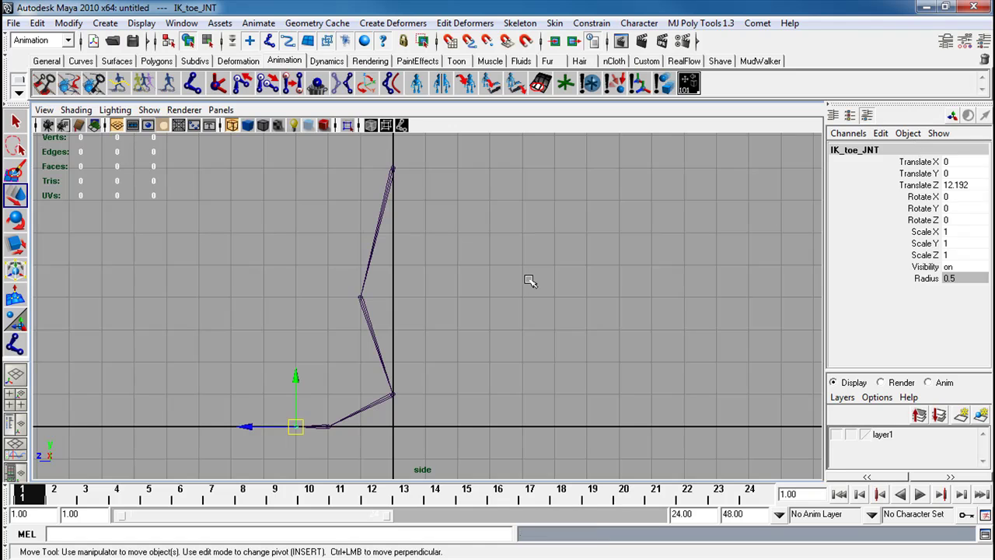
left_click(531, 281)
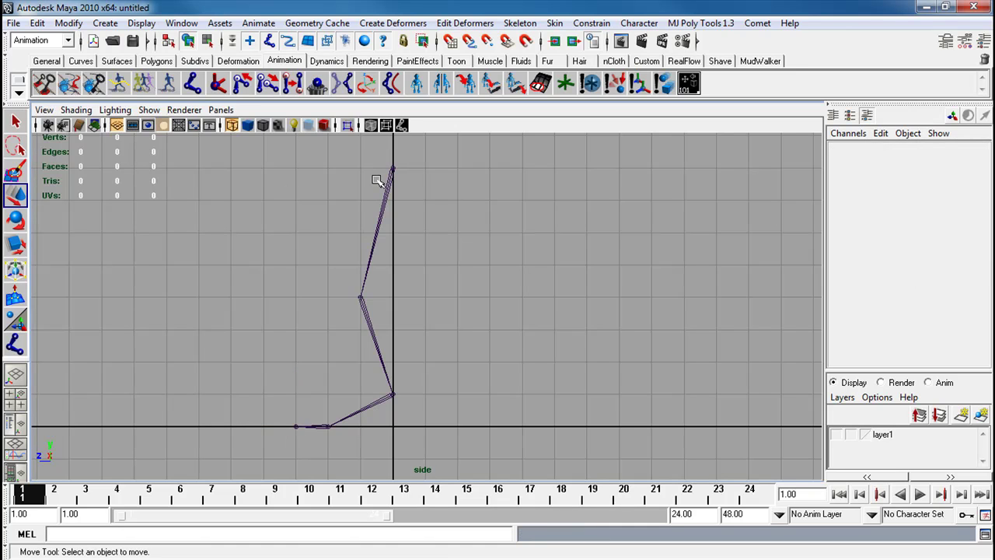
Reset the IK Handle Tool to its defaults and create an ikRPsolver handle from the thigh joint to the ankle joint.
left_click(242, 83)
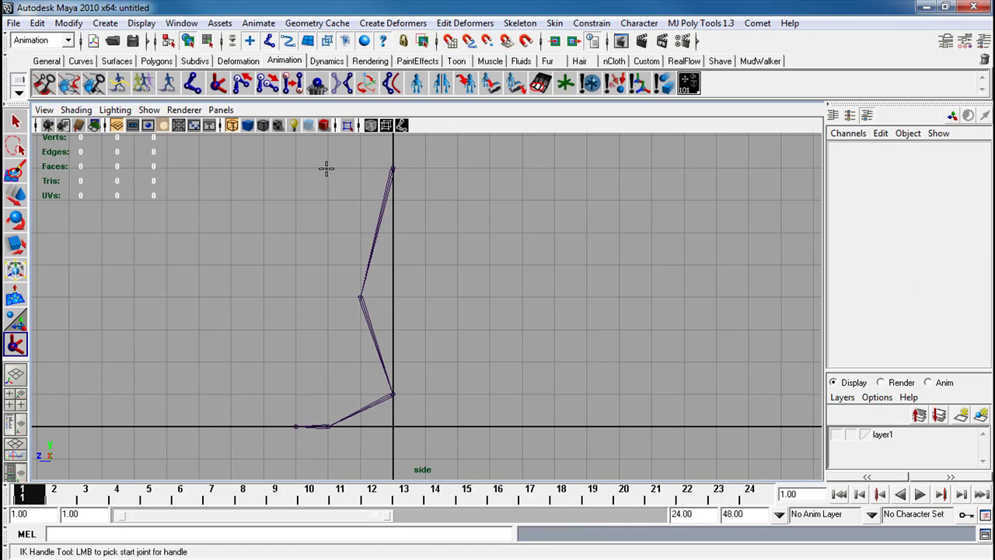
double_click(16, 344)
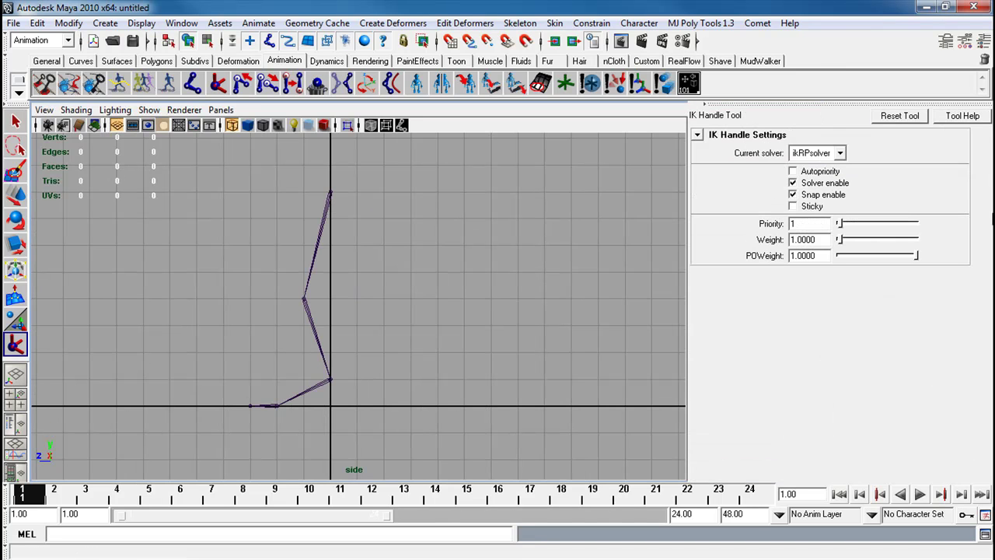
left_click(886, 119)
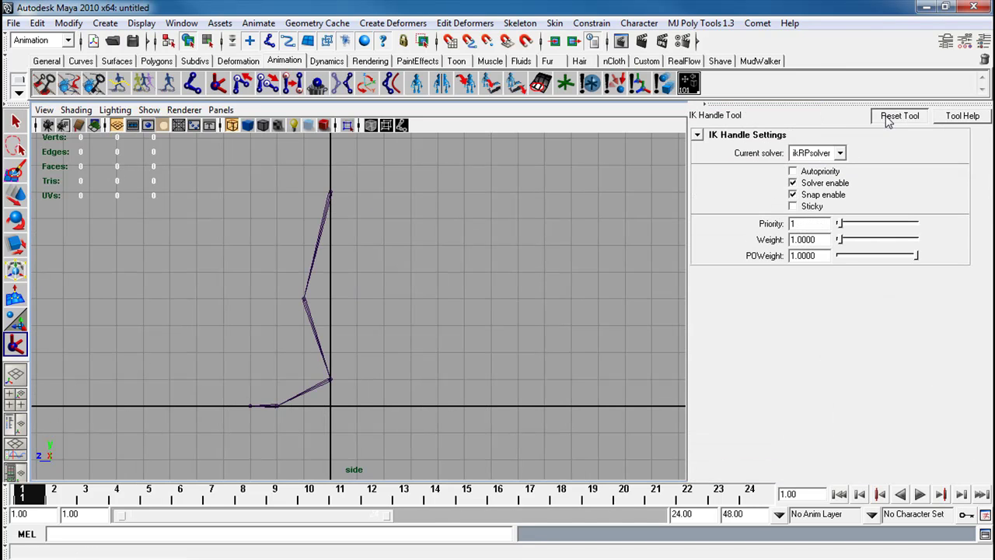
left_click(331, 191)
left_click(329, 379)
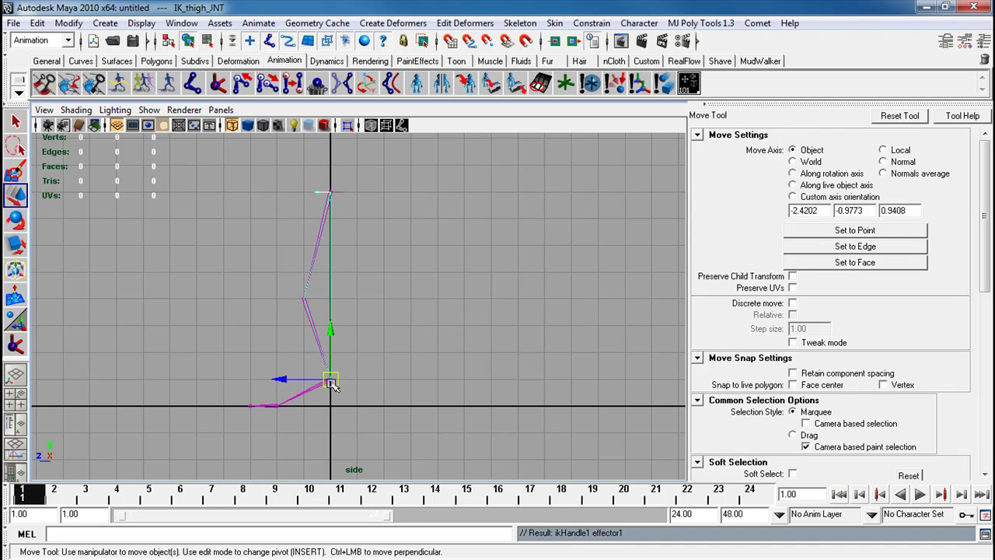
Create two more IK handles, one from the ankle to the ball joint and one from the ball to the toe joint.
key("y")
left_click(330, 378)
left_click(277, 406)
key("y")
left_click(277, 405)
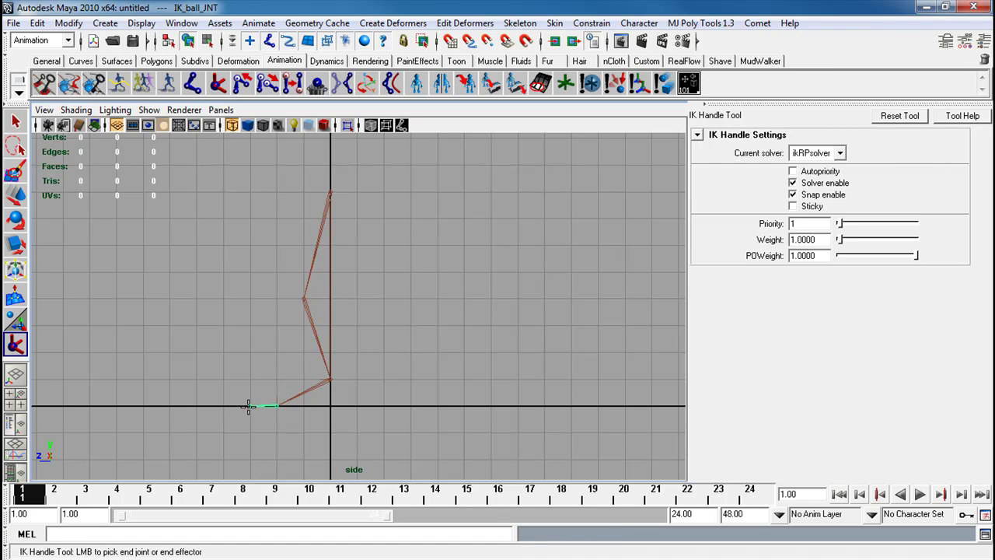
left_click(251, 405)
key("q")
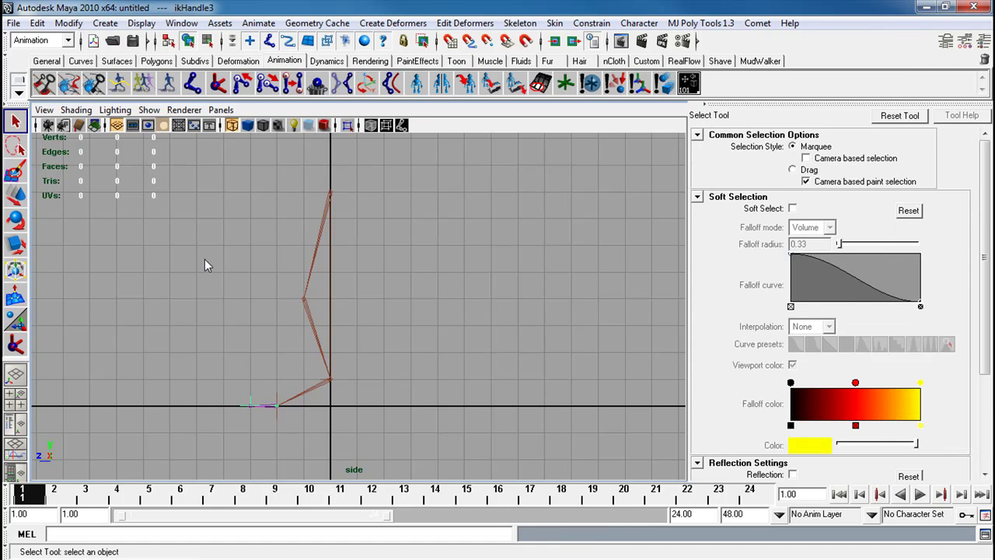
Rename the IK handle at the ankle joint ankleIk.
middle_click_drag(248, 323, 227, 236, "alt")
right_click_drag(227, 235, 252, 250, "alt")
middle_click_drag(181, 216, 211, 263, "alt")
right_click_drag(249, 284, 290, 304, "alt")
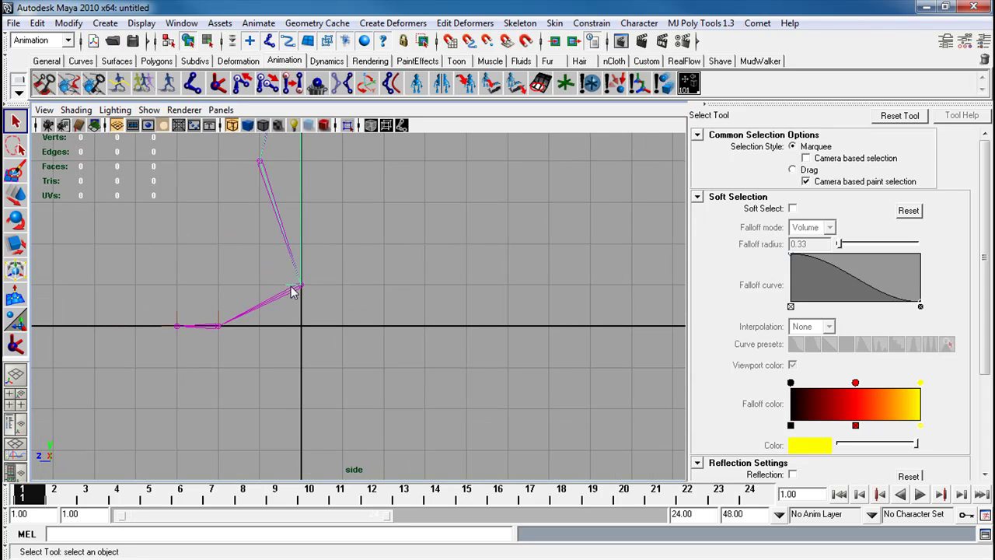
left_click(290, 286)
key("ctrl+a")
key("ctrl+a")
double_click(848, 149)
type("ank")
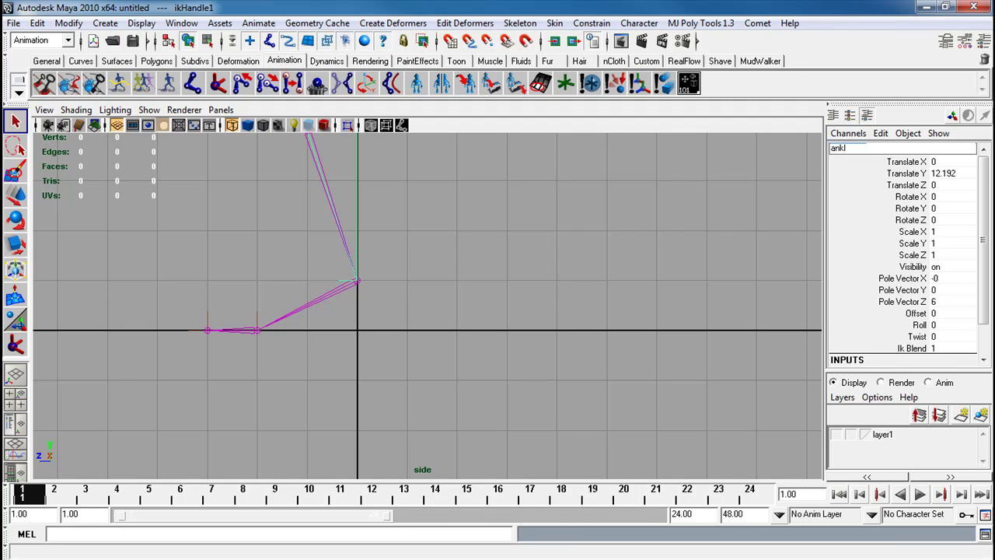
key("Return")
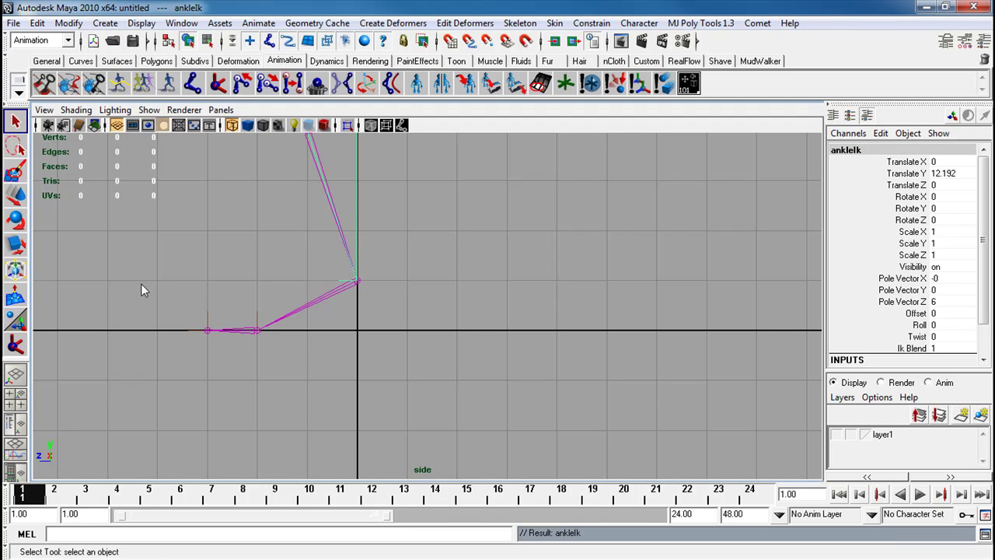
Rename the IK handle at the ball joint ballIk.
left_click(262, 322)
double_click(855, 148)
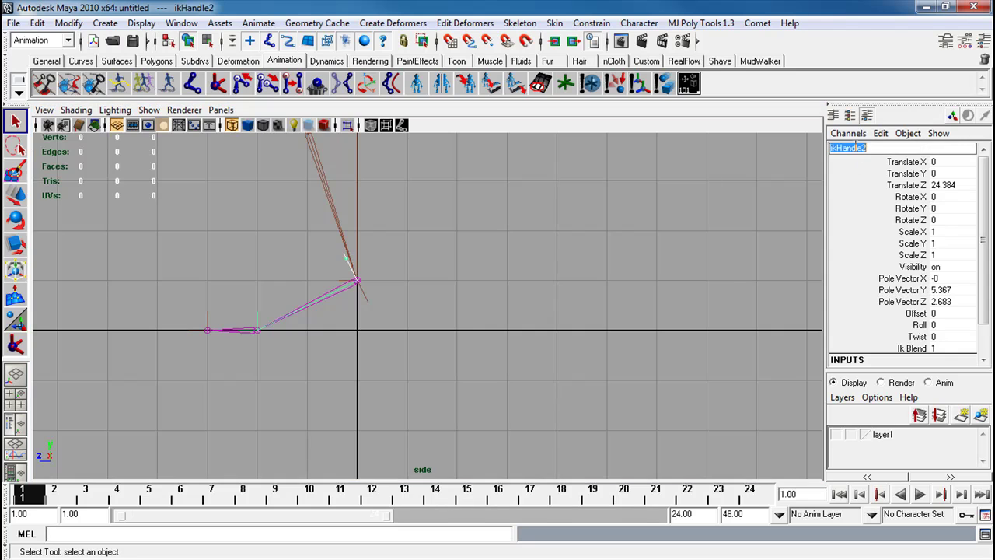
type("ballIk")
key("Return")
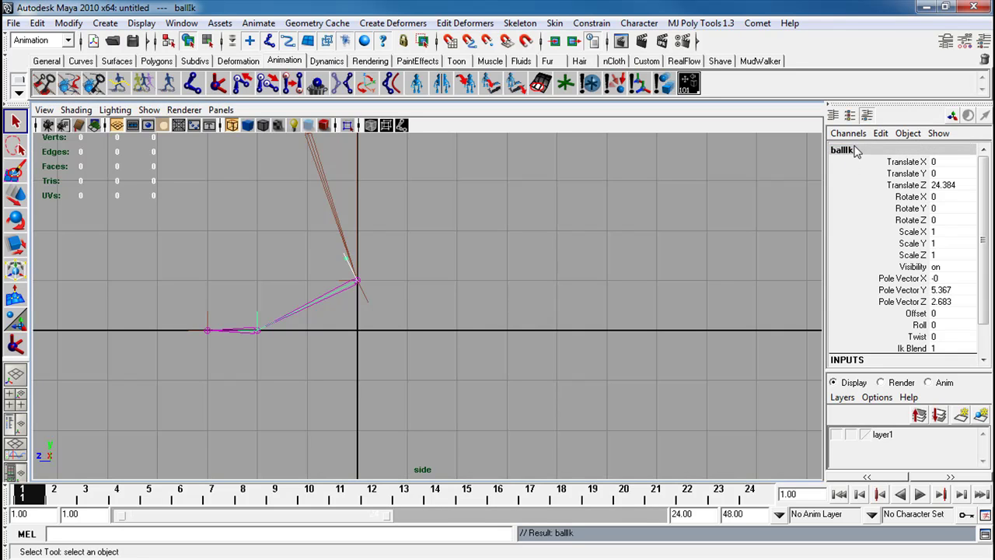
Rename the IK handle at the toe joint toeIk and clear the selection.
left_click_drag(240, 295, 204, 335)
double_click(846, 148)
type("toeIk")
key("Return")
left_click(426, 226)
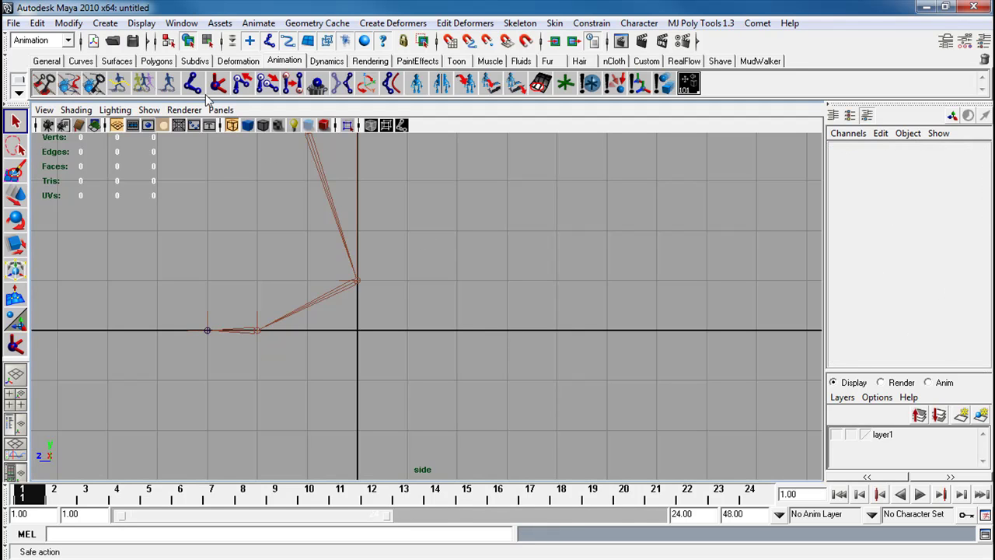
Draw a reverse-foot joint chain in the side view, from the heel to the toe, ball and ankle.
left_click(193, 84)
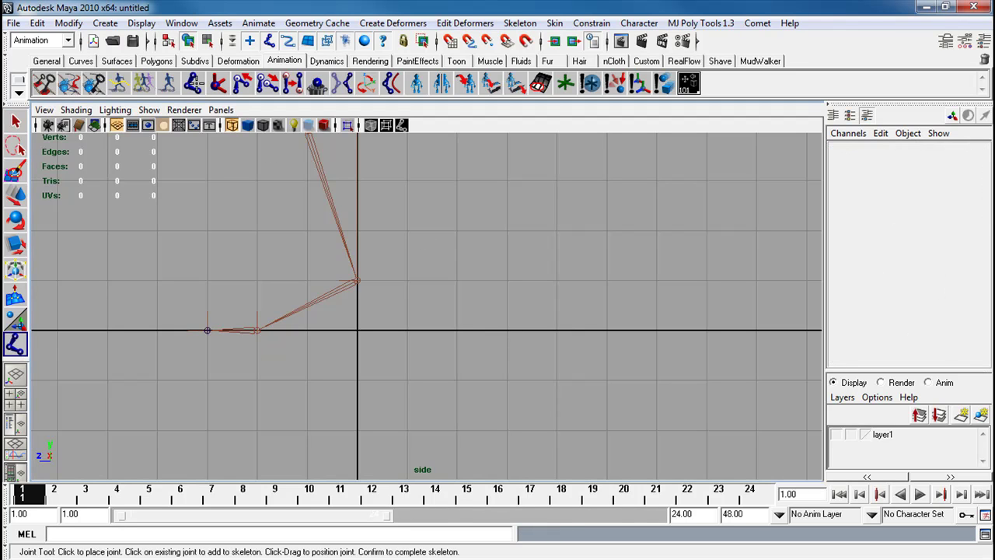
left_click(366, 330)
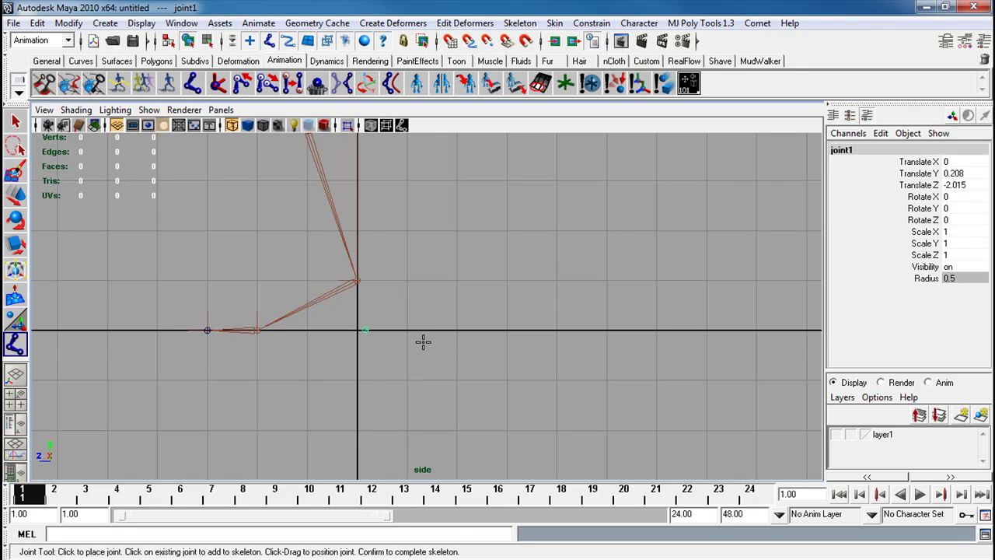
left_click(208, 329)
left_click(256, 329)
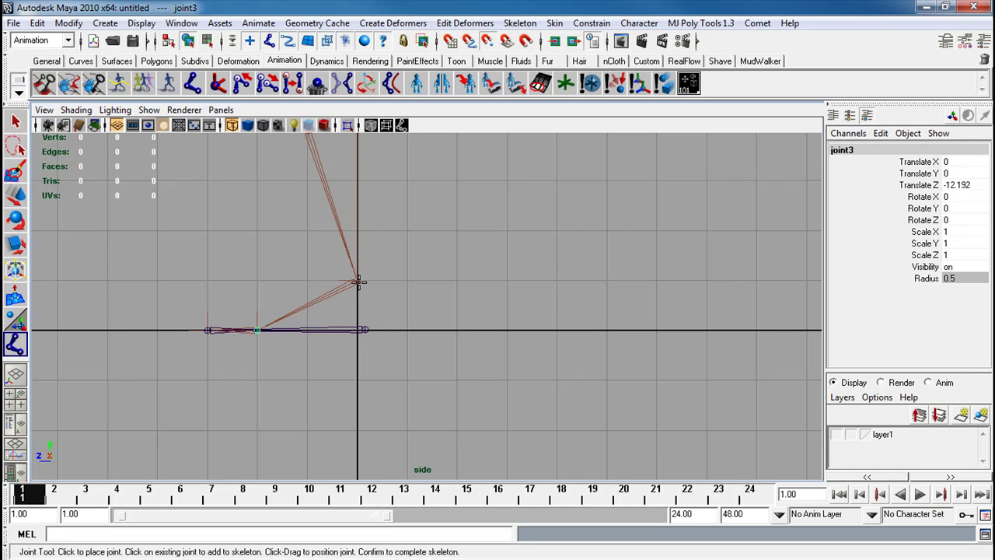
left_click(356, 280)
left_click(15, 121)
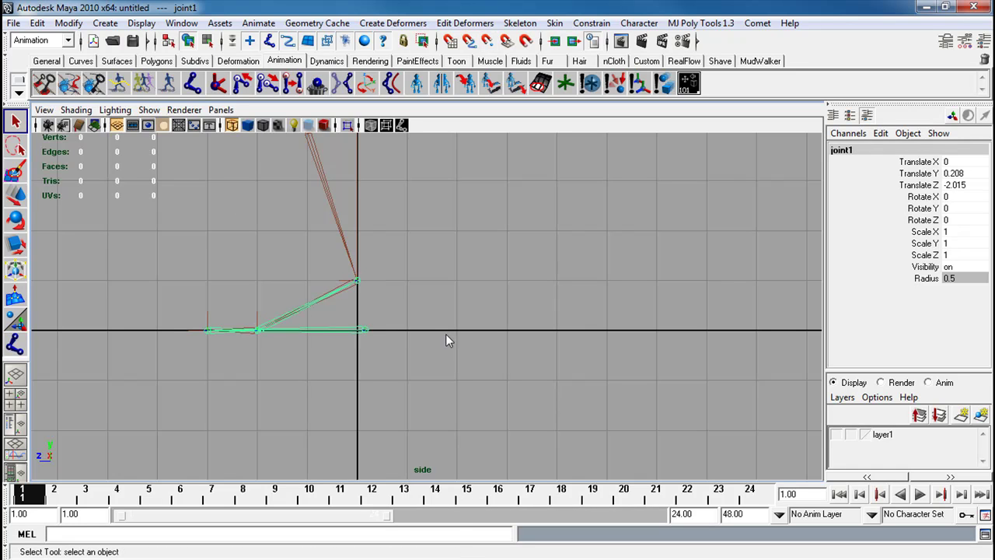
Rename the root joint of the reverse-foot chain inv_heel_JNT.
left_click(844, 149)
type("inv_h")
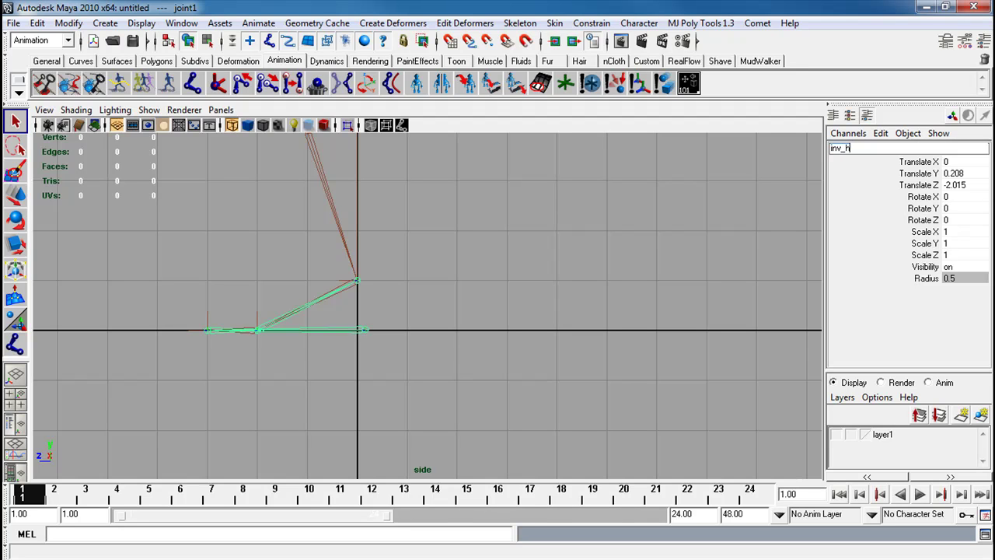
type("eel_JNT")
key("Return")
Rename the second joint of the reverse-foot chain inv_toe_JNT.
key("Down")
left_click(847, 150)
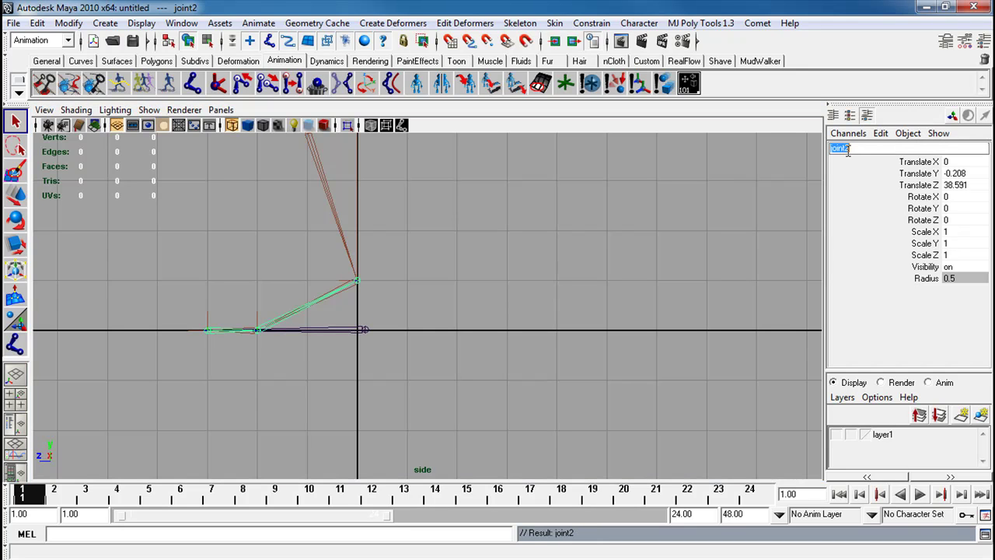
type("inv_toe_JNT")
key("Return")
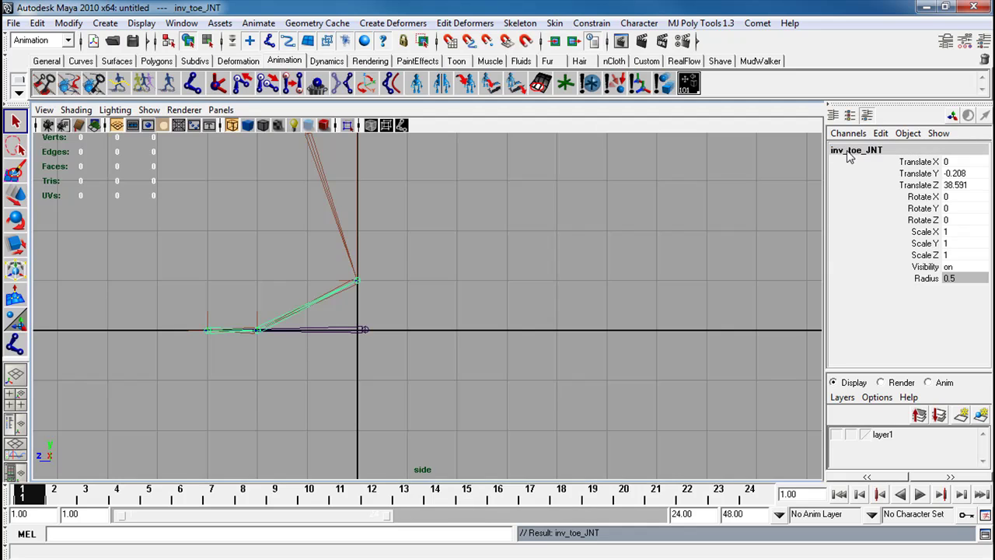
Rename the third joint of the reverse-foot chain inv_ball_JNT.
key("Down")
left_click(847, 150)
type("inv_ba")
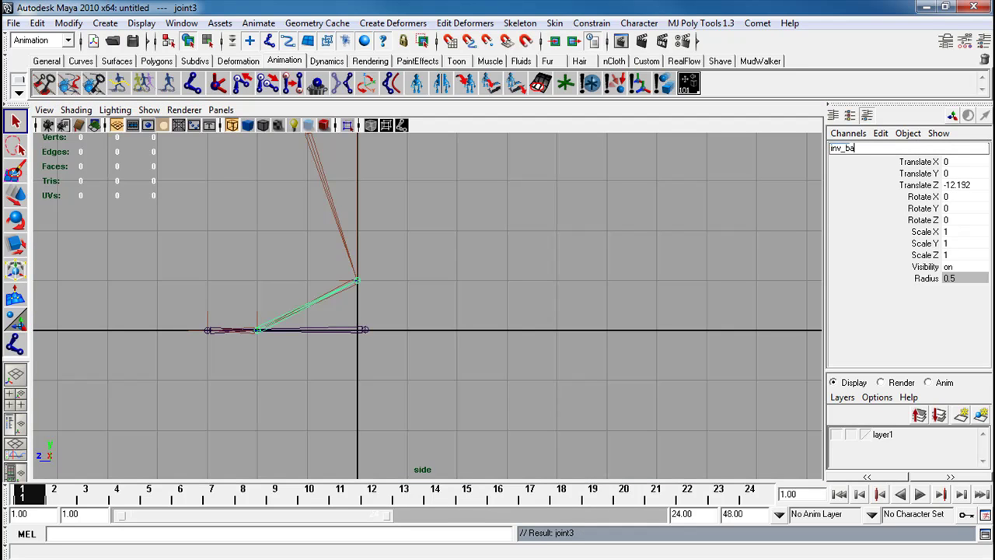
key("Return")
Rename the last joint of the reverse-foot chain inv_ankle_JNT and clear the selection.
key("Down")
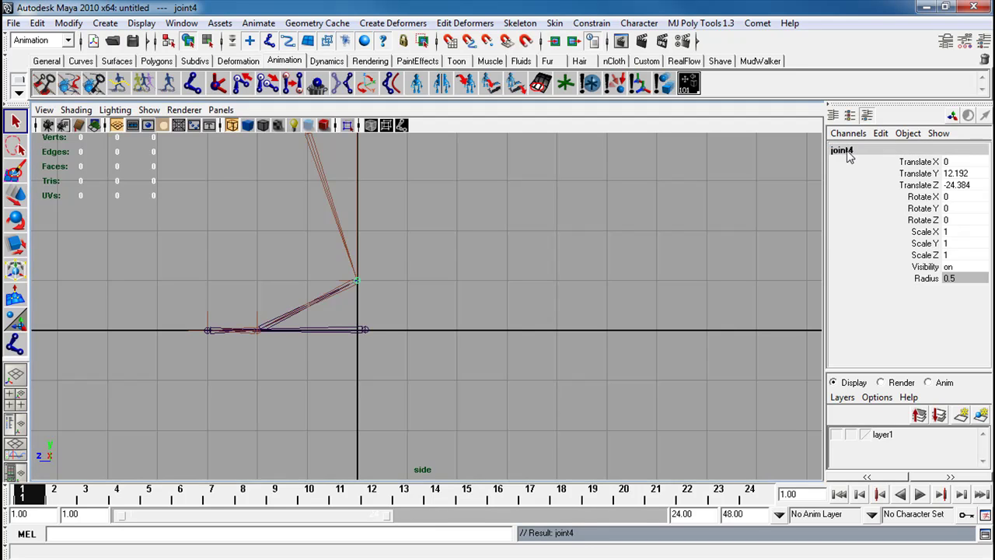
left_click(847, 150)
type("inv_")
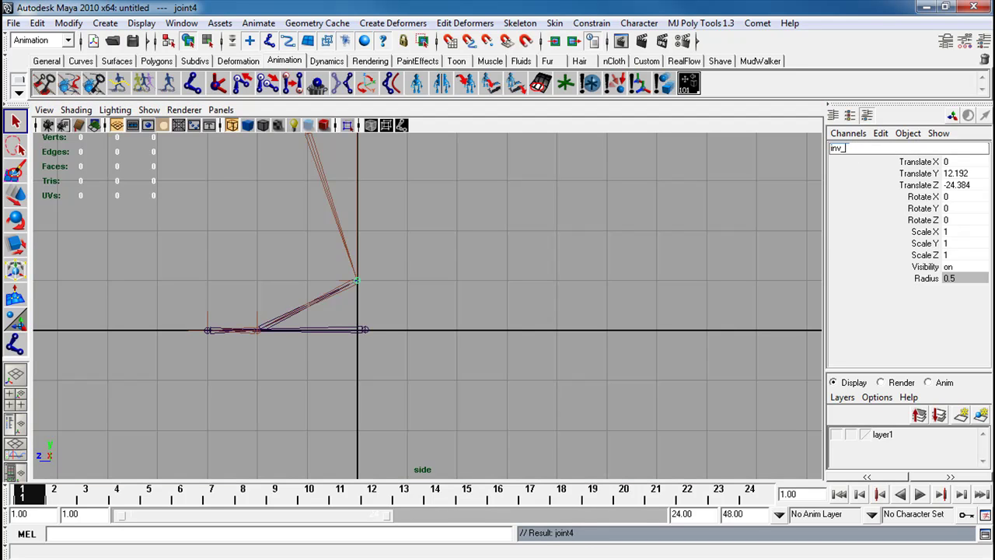
type("inv_ankle_JNT")
key("Return")
left_click(364, 296)
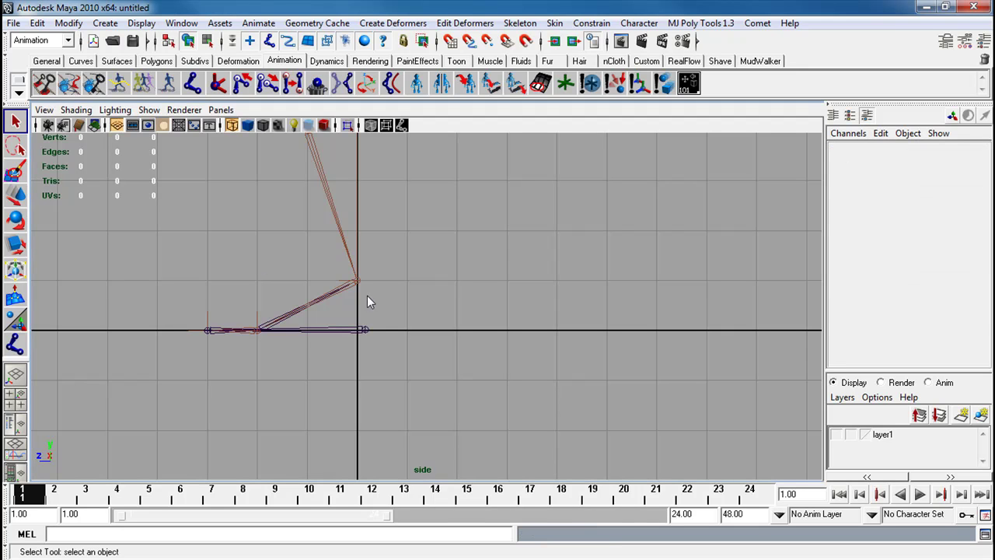
In the Hypergraph hierarchy, parent toeIk under inv_toe_JNT, ballIk under inv_ball_JNT and ankleIk under inv_ankle_JNT.
left_click(181, 23)
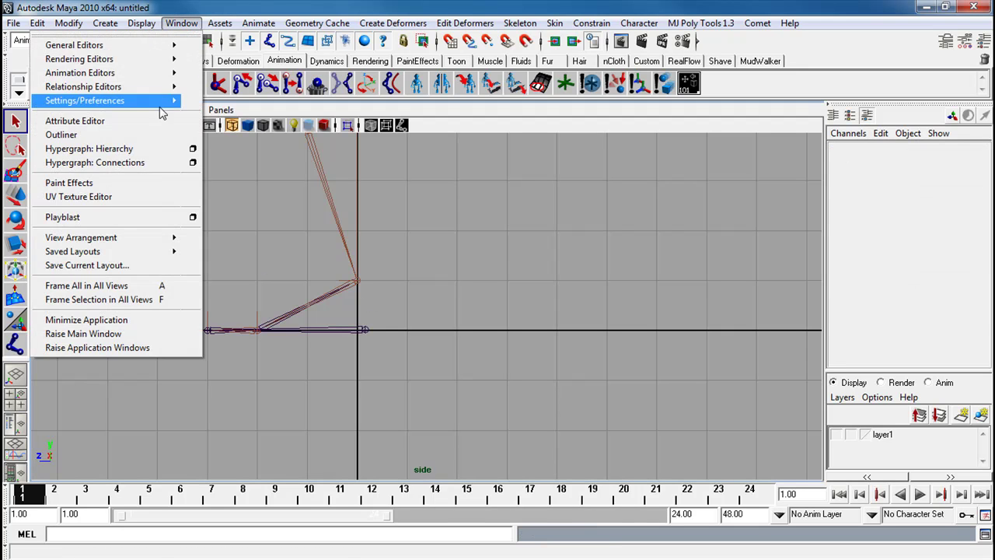
left_click(143, 155)
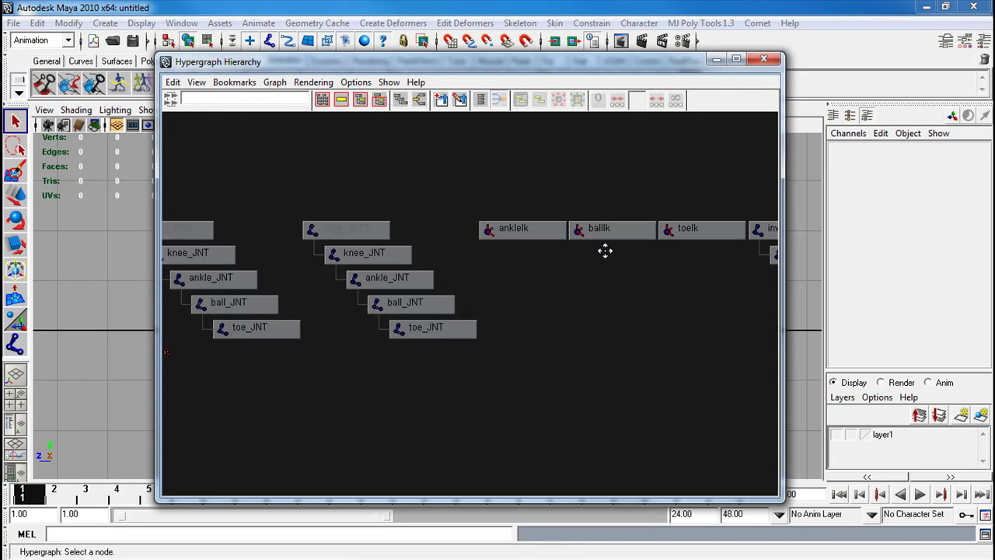
middle_click_drag(406, 217, 538, 245)
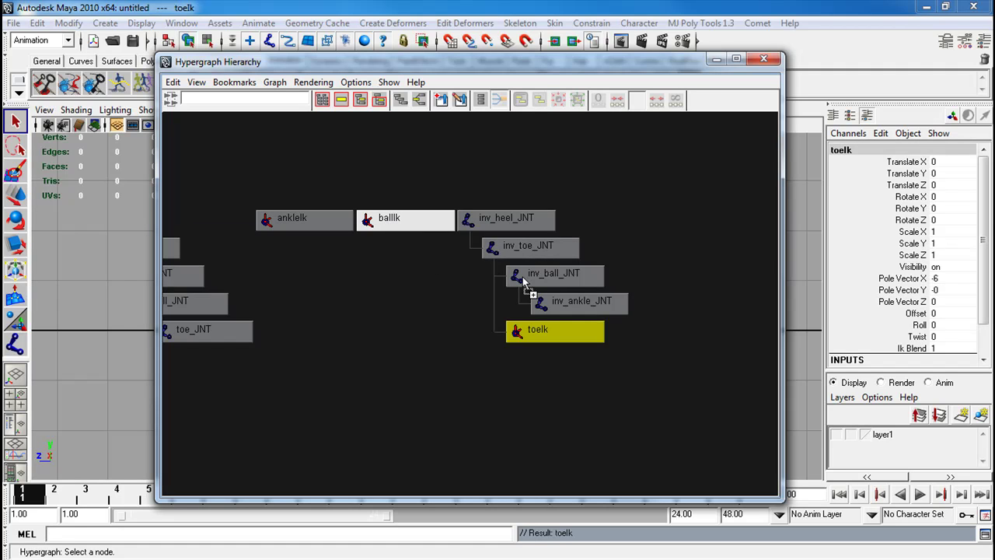
middle_click_drag(535, 281, 561, 276)
middle_click_drag(410, 217, 470, 267)
middle_click_drag(582, 308, 581, 308)
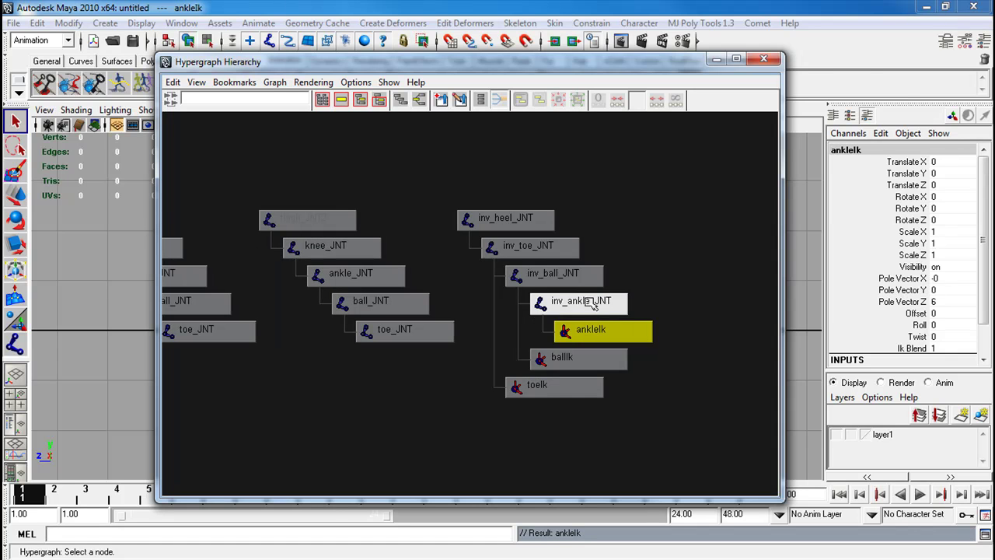
left_click(764, 58)
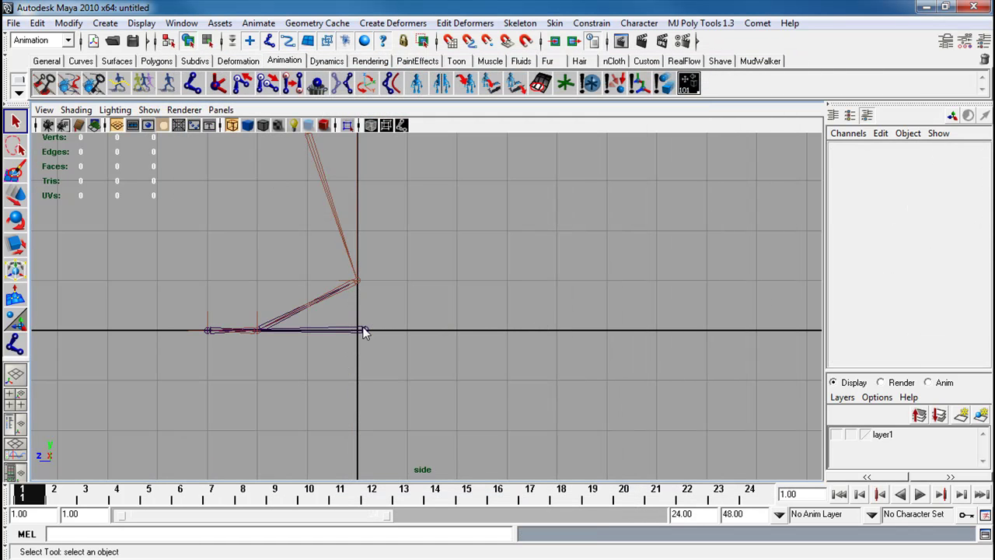
Test the reverse foot by moving its heel joint, undo the move and clear the selection.
left_click(362, 330)
key("w")
left_click_drag(352, 332, 640, 382)
key("z")
left_click(486, 389)
Create a NURBS circle in the perspective view and move it forward under the foot to a Translate Z of about 17.4.
key("space")
mouse_move(391, 273)
left_mouse_down()
mouse_move(388, 236)
mouse_move(544, 322)
mouse_move(390, 275)
left_mouse_up()
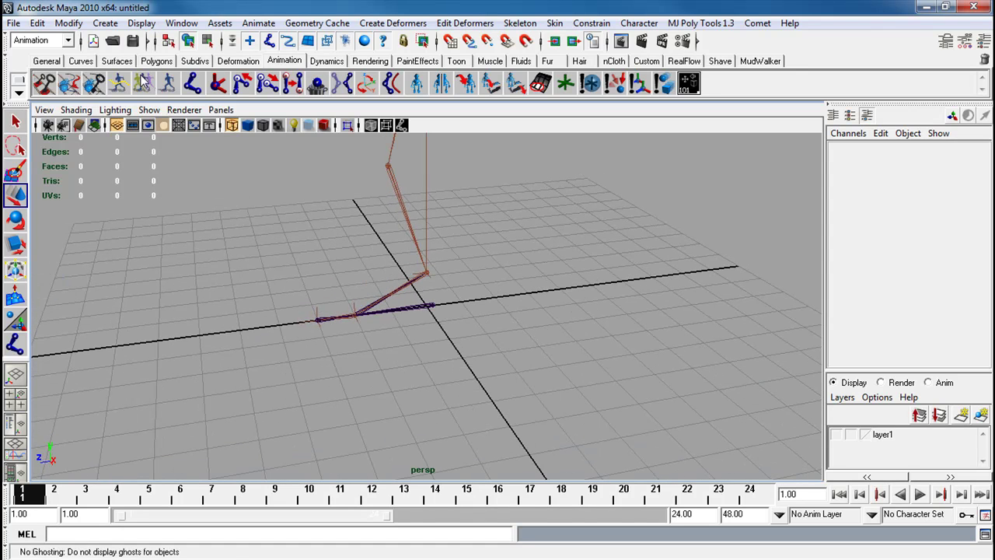
left_click(81, 61)
left_click(44, 83)
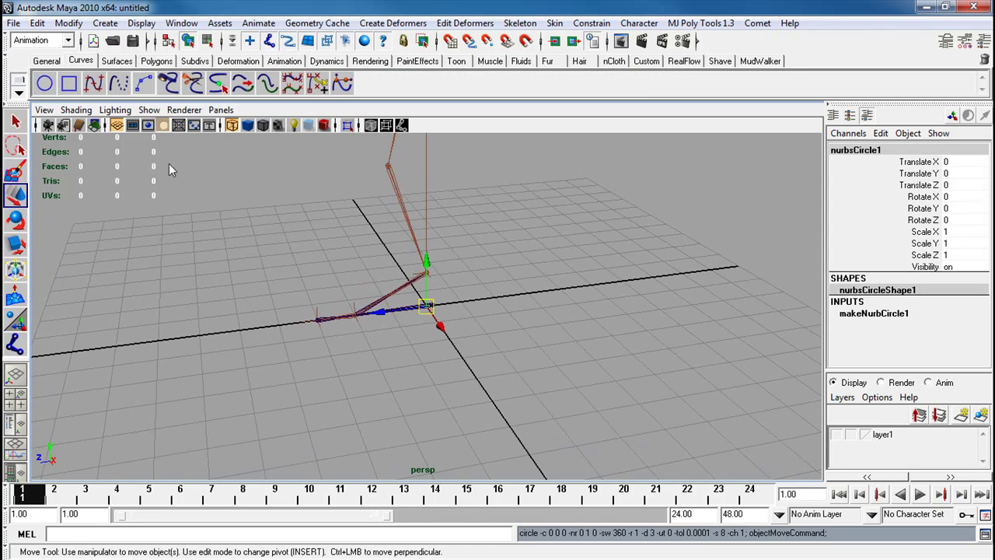
mouse_move(395, 312)
left_mouse_down()
mouse_move(344, 322)
mouse_move(413, 311)
left_mouse_up()
Scale the circle into an ellipse around the foot, about 13.3 in X, 7.7 in Y and 22.6 in Z.
key("r")
left_click_drag(314, 321, 232, 329)
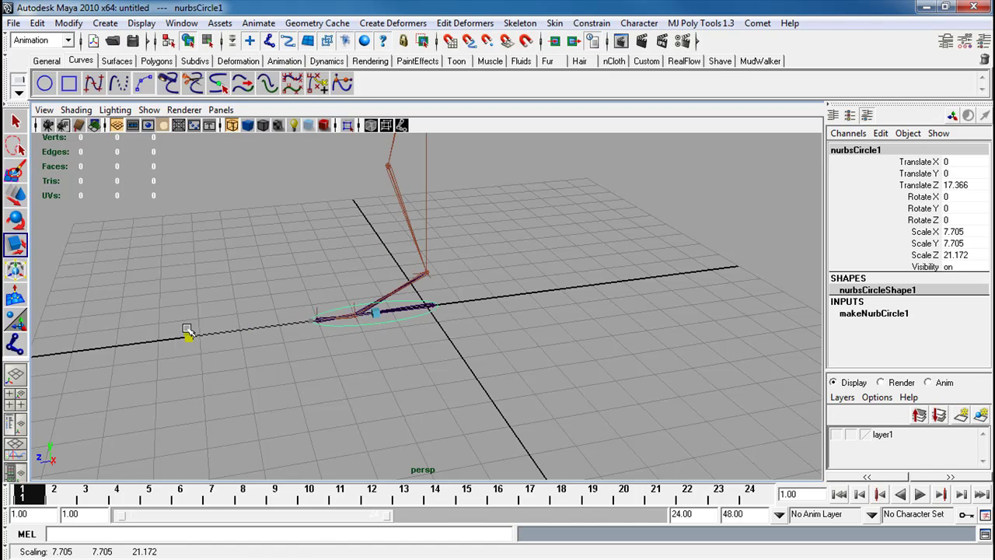
left_click_drag(183, 329, 172, 331)
left_click_drag(390, 341, 453, 346)
Move the circle's pivot to the heel joint, then test its rotation and undo the test.
key("Insert")
left_click_drag(352, 306, 338, 272)
key("Insert")
key("e")
key("ctrl+z")
Freeze the circle's transformations and rename it ik_foot_CON.
left_click(69, 24)
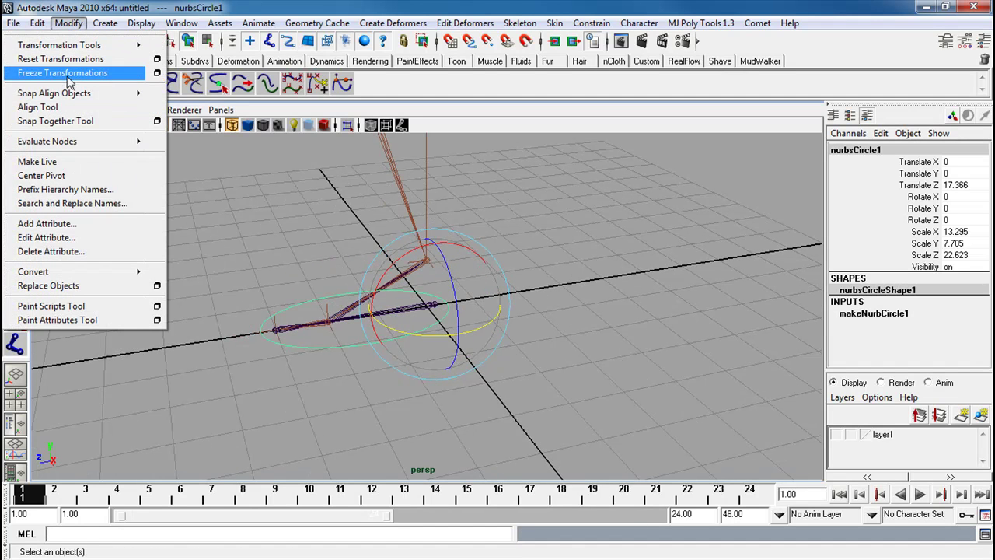
left_click(68, 73)
left_click(879, 150)
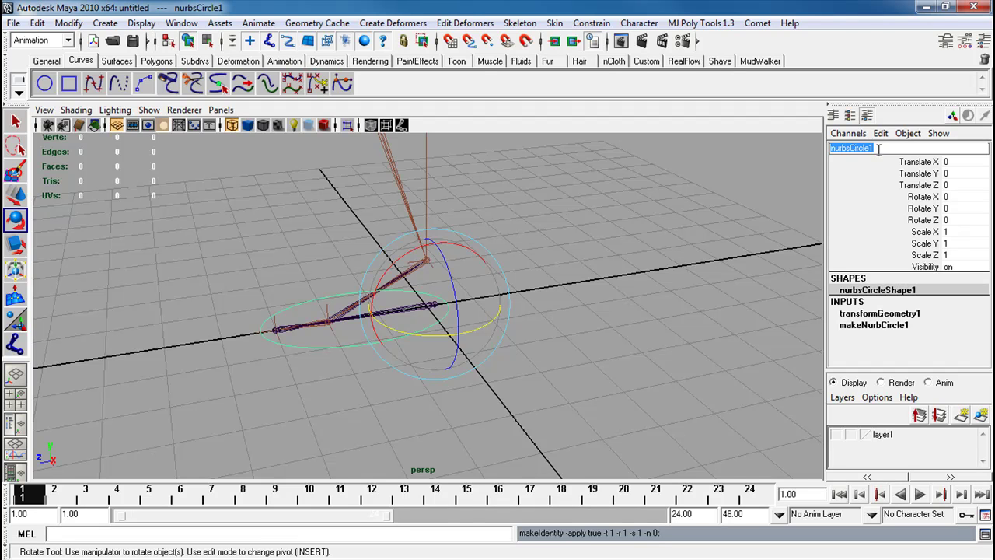
type("ik_foot_CON")
key("Return")
Add a keyable float attribute named footRoll to ik_foot_CON.
left_click(881, 132)
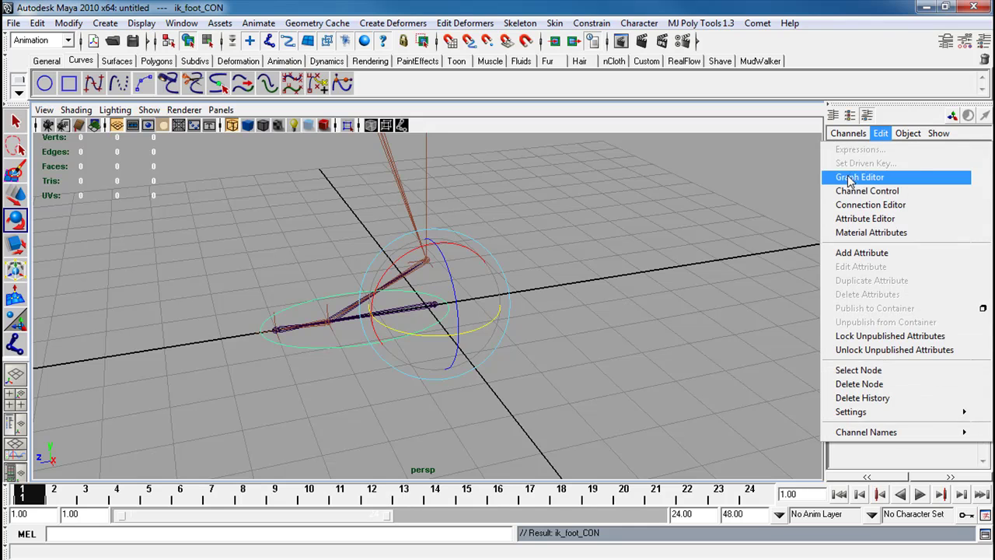
left_click(860, 253)
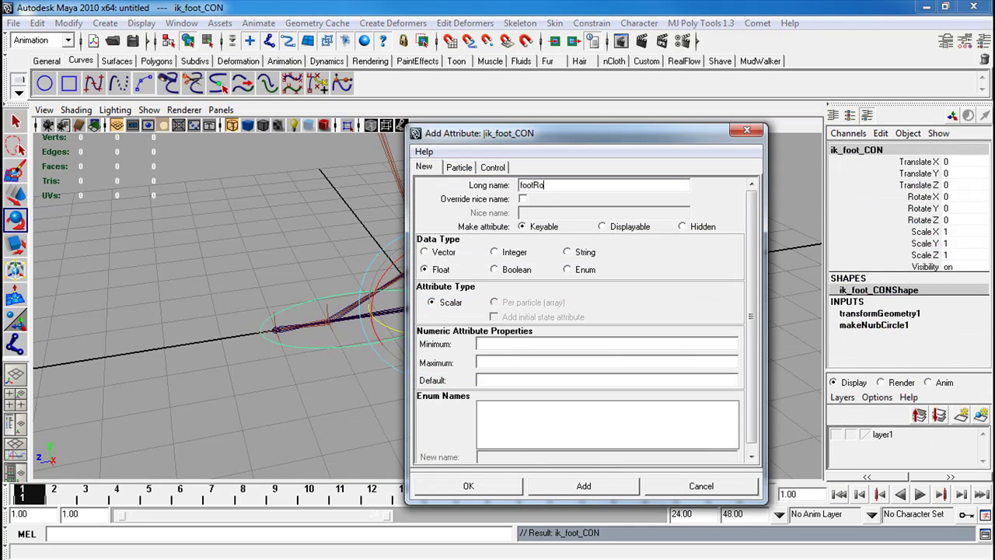
left_click(489, 342)
left_click(599, 484)
left_click(695, 484)
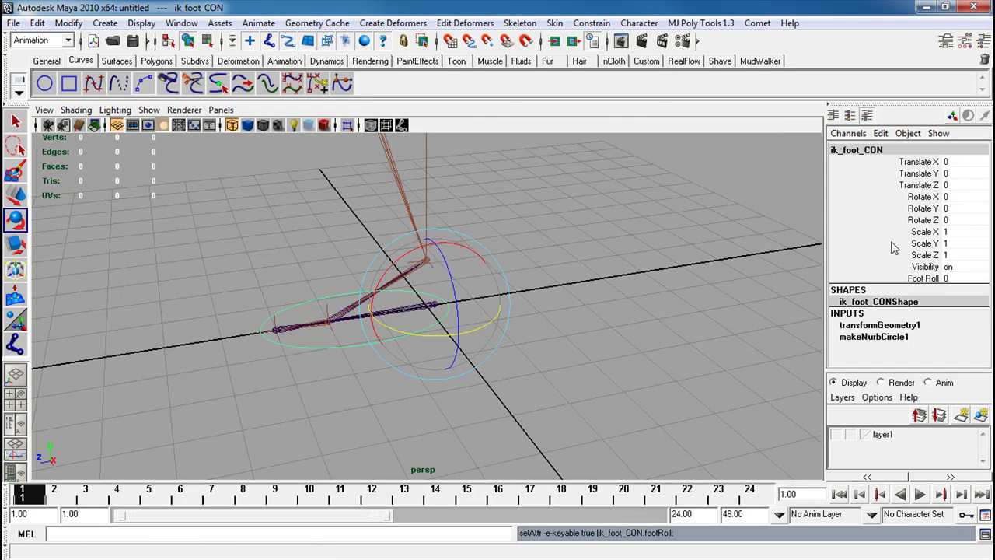
Add keyable float attributes kneeTwist and kneeCompensate to ik_foot_CON, check them on the control and clear the selection.
left_click(881, 133)
left_click(877, 254)
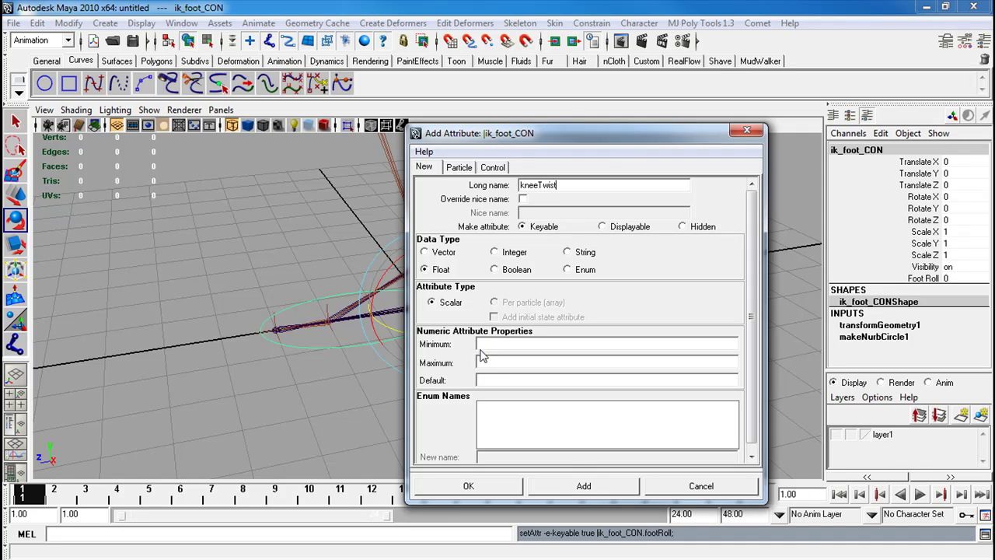
left_click(595, 486)
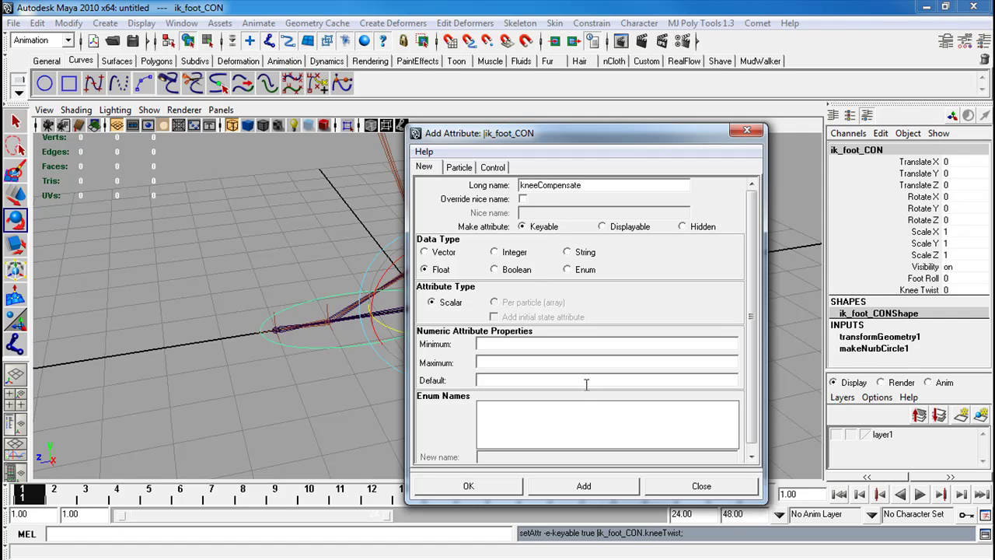
left_click(600, 483)
left_click(677, 484)
left_click(695, 377)
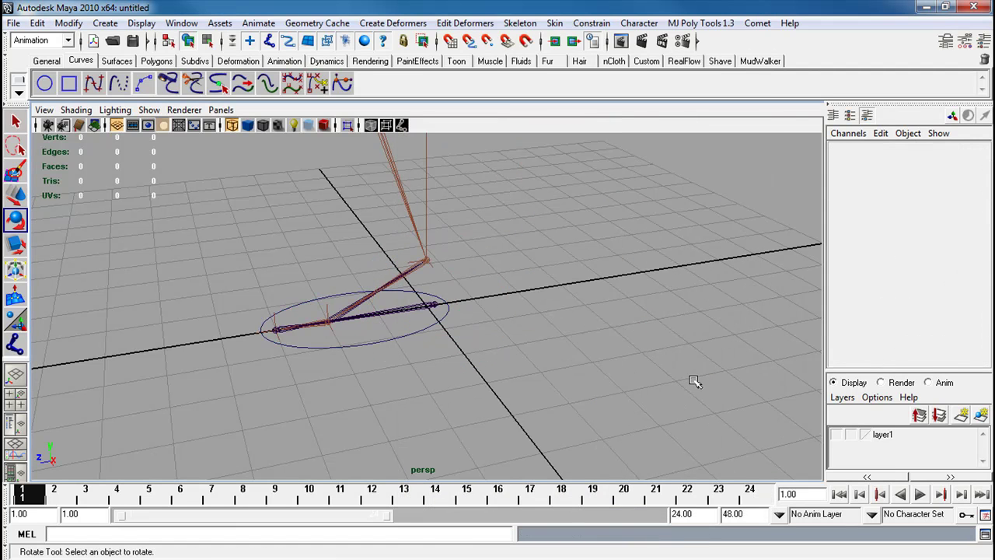
left_click(419, 337)
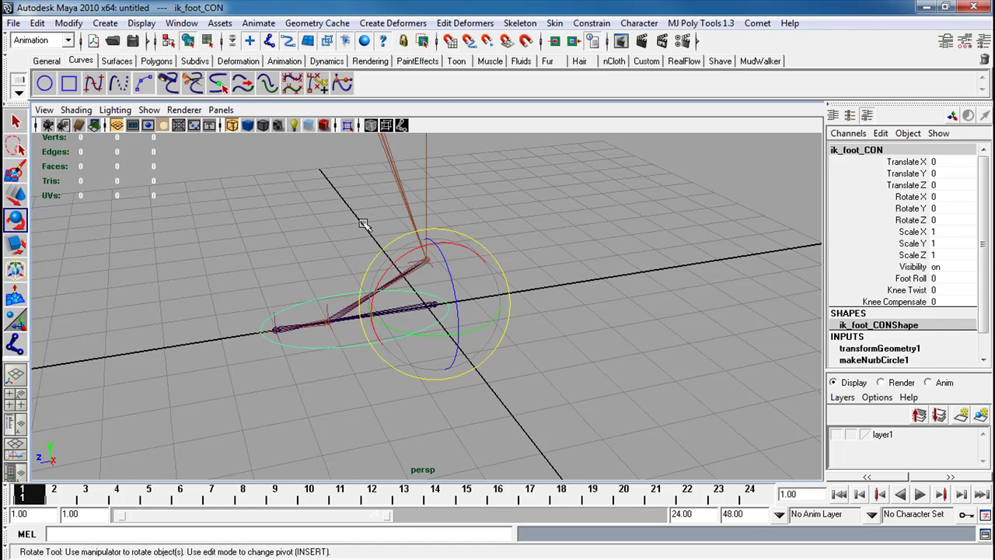
left_click(350, 248)
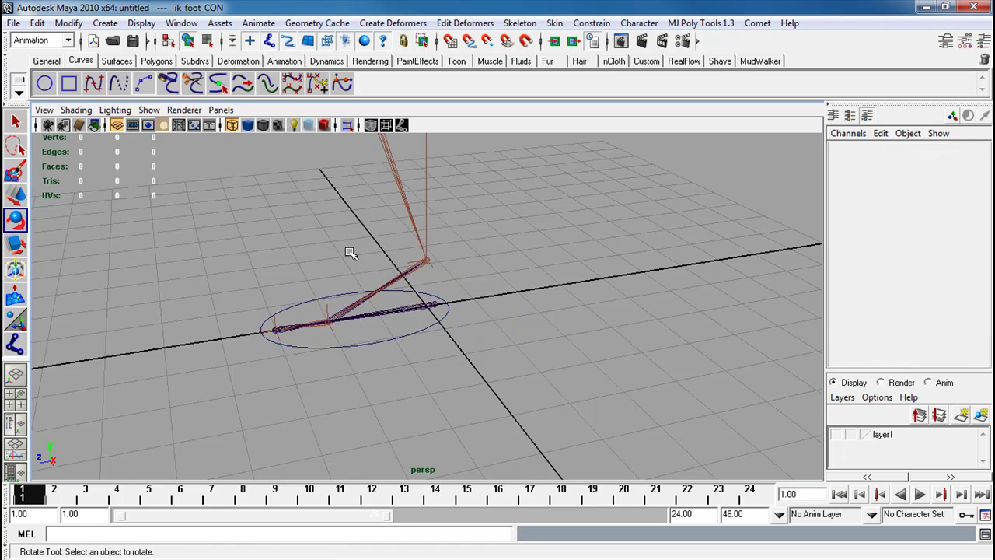
Test the leg's bend by moving the foot control in the side view and undo the move.
left_click(394, 312)
left_click(357, 344)
left_click(357, 344)
left_click(358, 344)
key("space")
left_click_drag(358, 344, 428, 339)
scroll(379, 269, "down", 4)
middle_click_drag(331, 248, 340, 343, "alt")
key("w")
left_click(405, 415)
left_click_drag(405, 416, 465, 196)
key("ctrl+z")
key("space")
left_click_drag(449, 301, 447, 275)
left_click_drag(399, 318, 393, 314, "alt")
left_click(473, 326)
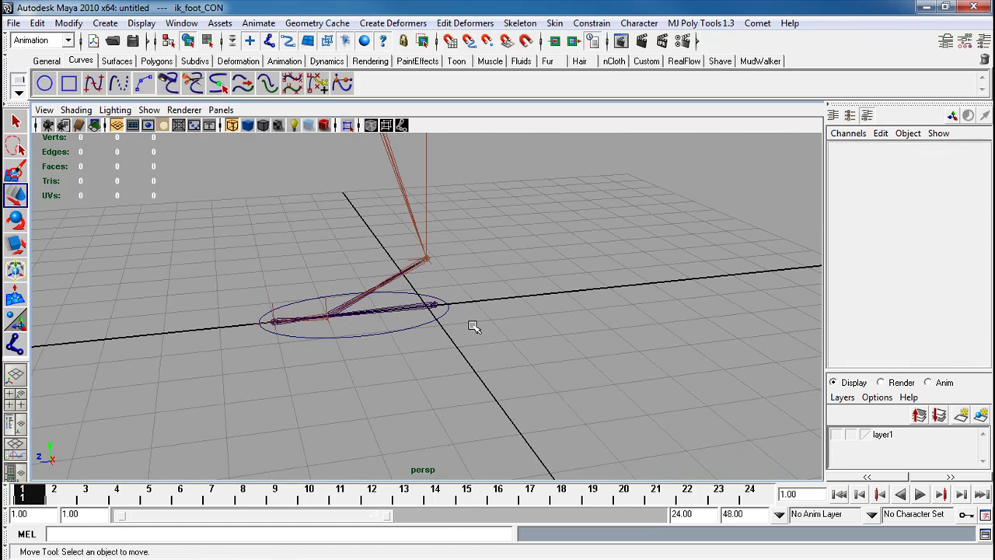
Set the ankleIk handle's pole vector to X 1, Y 0, Z 0 and clear the selection.
left_click(433, 263)
left_click_drag(432, 262, 532, 309, "alt")
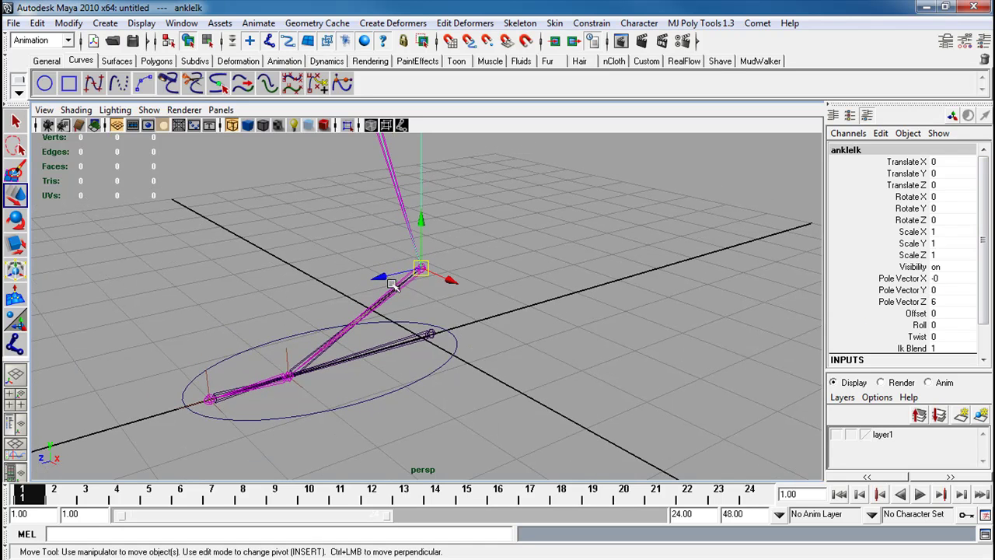
double_click(941, 279)
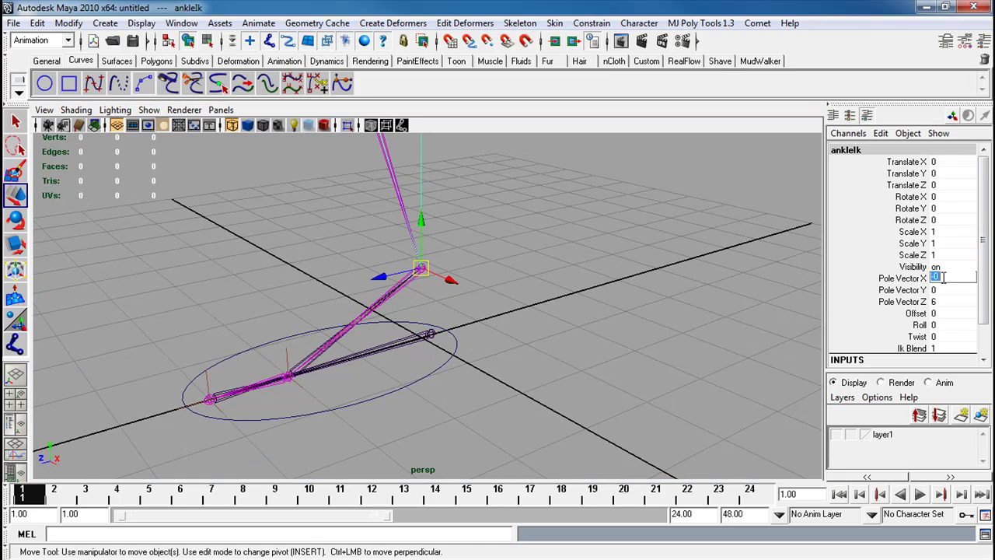
type("1")
key("Tab")
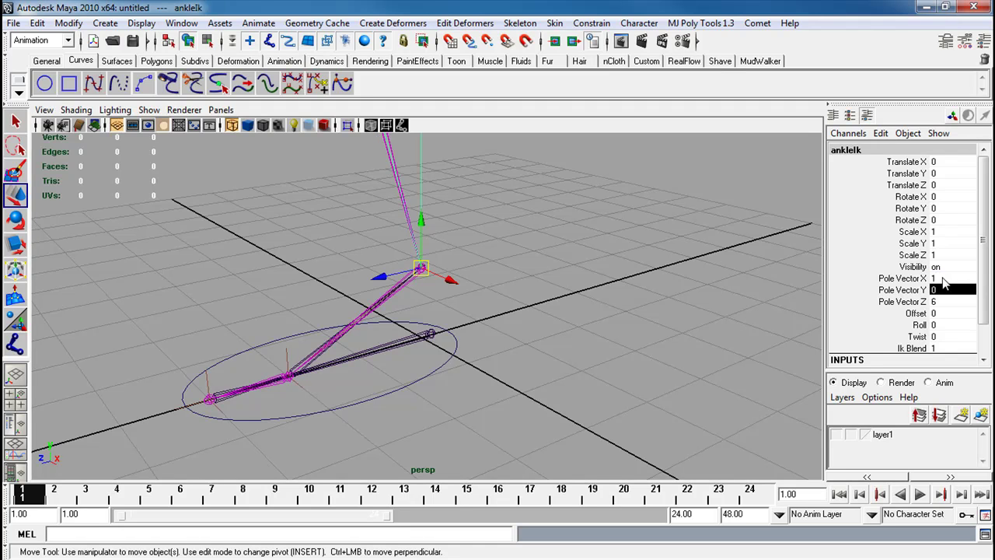
double_click(940, 290)
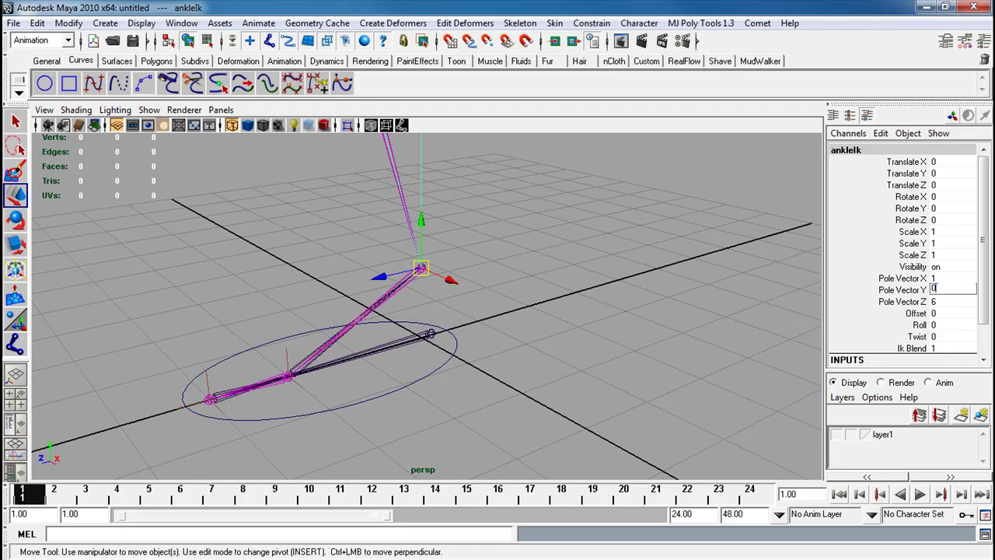
key("Tab")
key("Return")
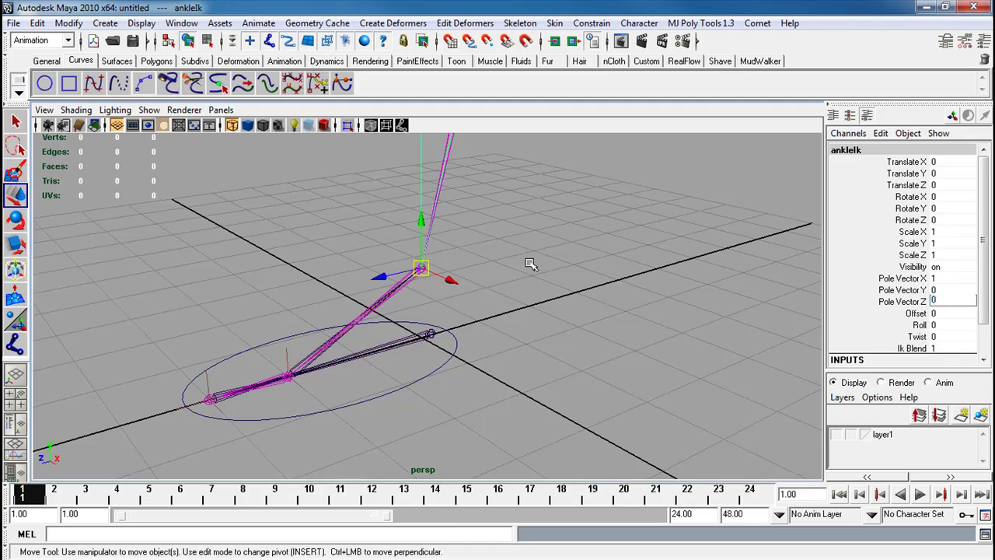
left_click(572, 271)
Select the ankleIk handle together with ik_foot_CON and bring up the Hypershade window.
right_click_drag(531, 262, 360, 202, "alt")
middle_click_drag(360, 202, 388, 294, "alt")
left_click_drag(389, 296, 354, 296, "alt")
right_click_drag(366, 321, 435, 368, "alt")
middle_click_drag(435, 368, 453, 274, "alt")
left_click_drag(443, 274, 447, 297, "alt")
right_click_drag(445, 296, 520, 323, "alt")
left_click(474, 293)
left_click(480, 363)
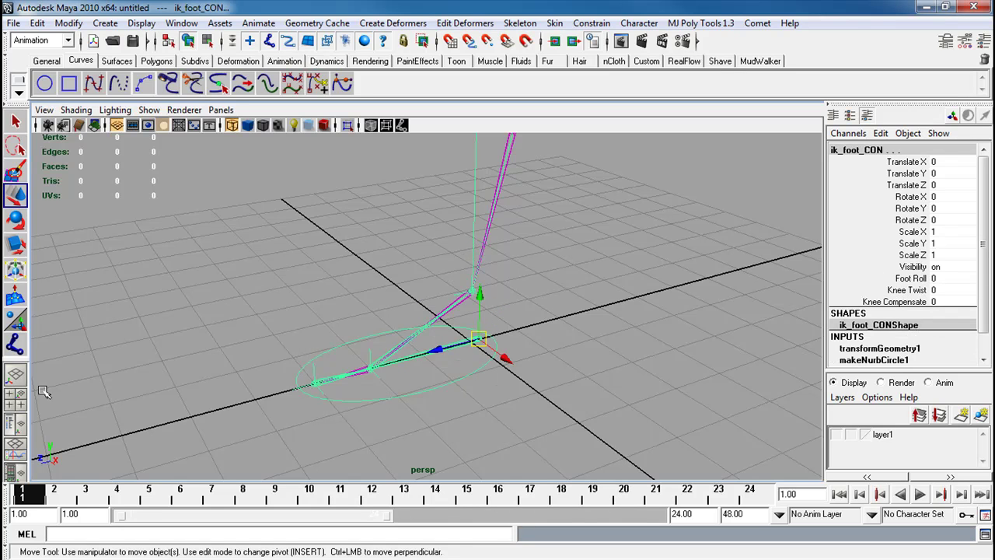
left_click(15, 472)
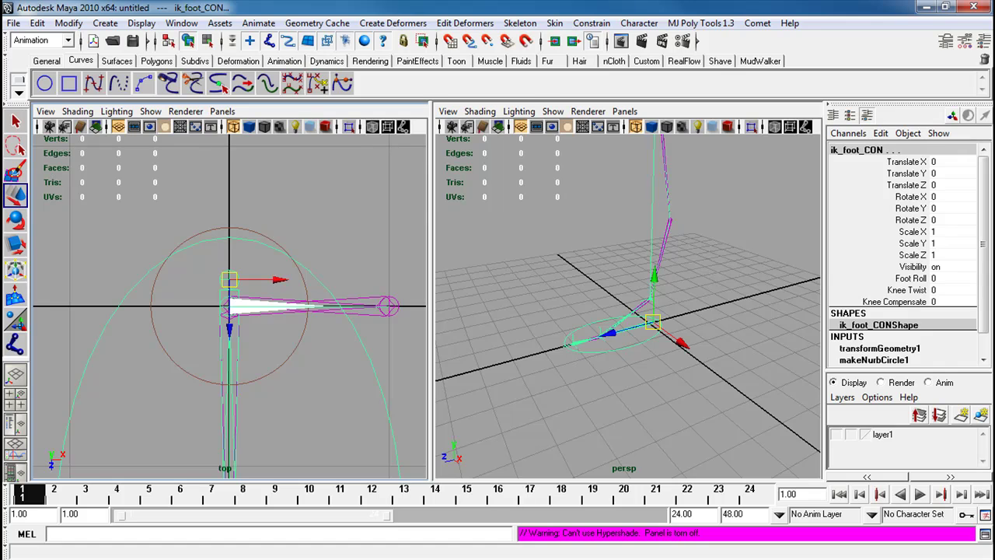
key("alt+Tab")
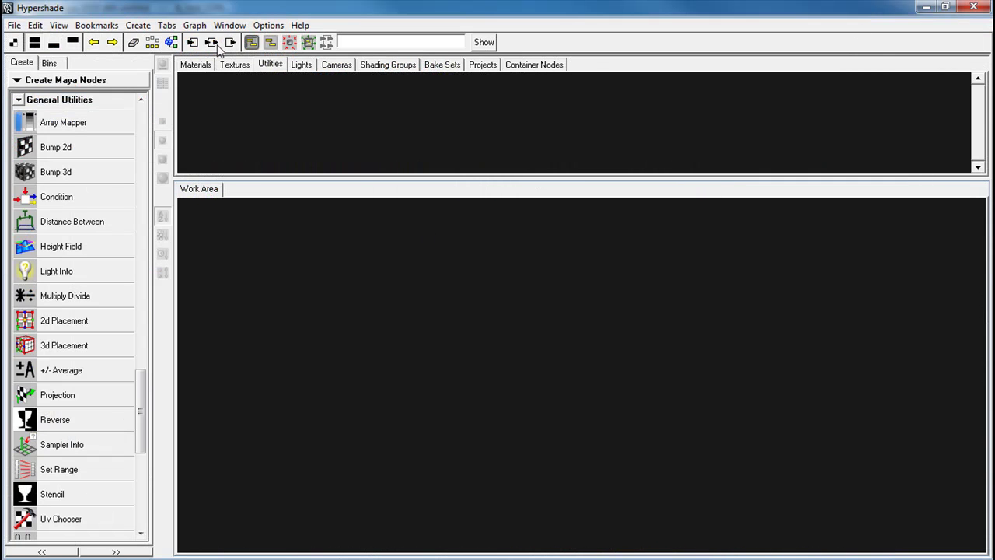
Add the selected nodes to the Hypershade graph and place ik_foot_CON to the left of ankleIk.
left_click(197, 25)
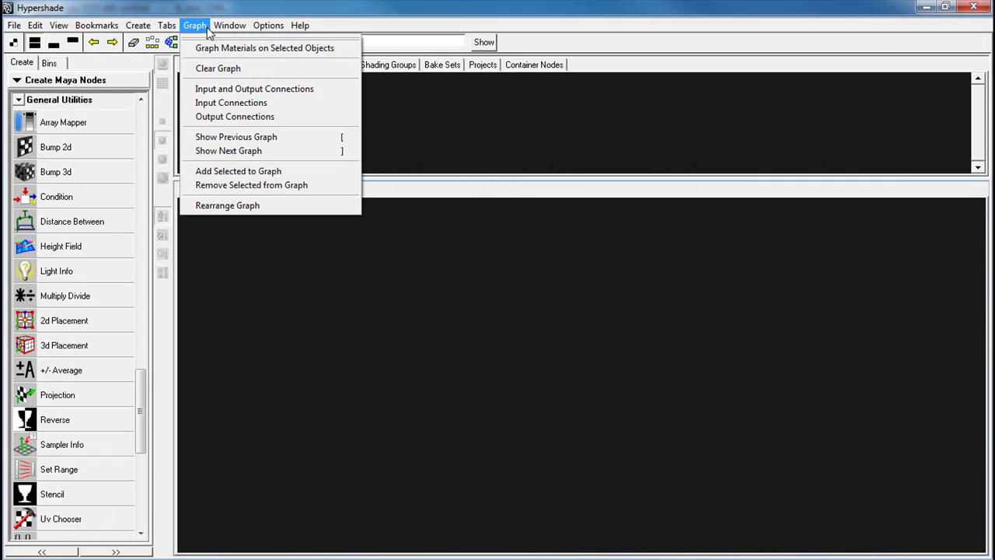
left_click(233, 171)
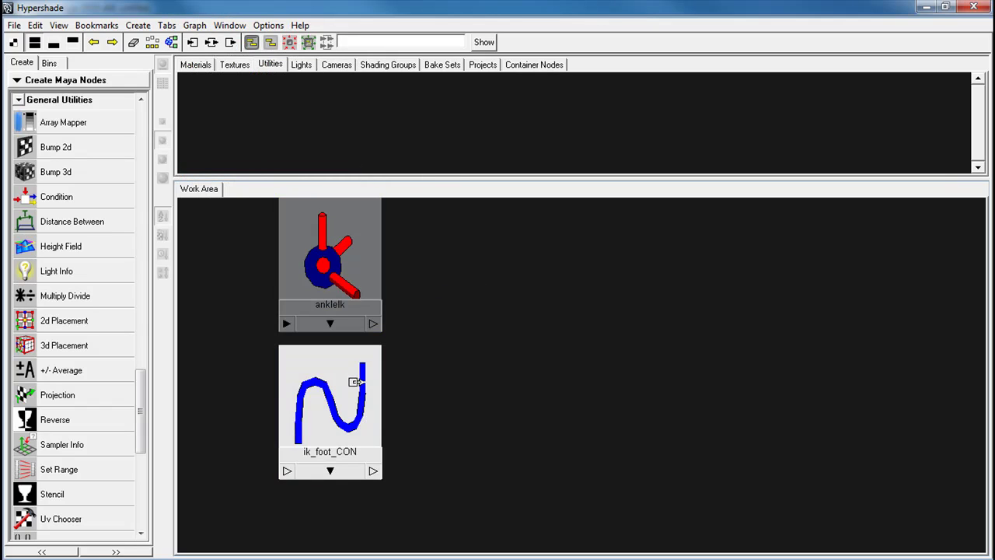
left_click_drag(330, 256, 650, 310)
left_click_drag(336, 415, 367, 320)
left_click_drag(673, 332, 695, 328)
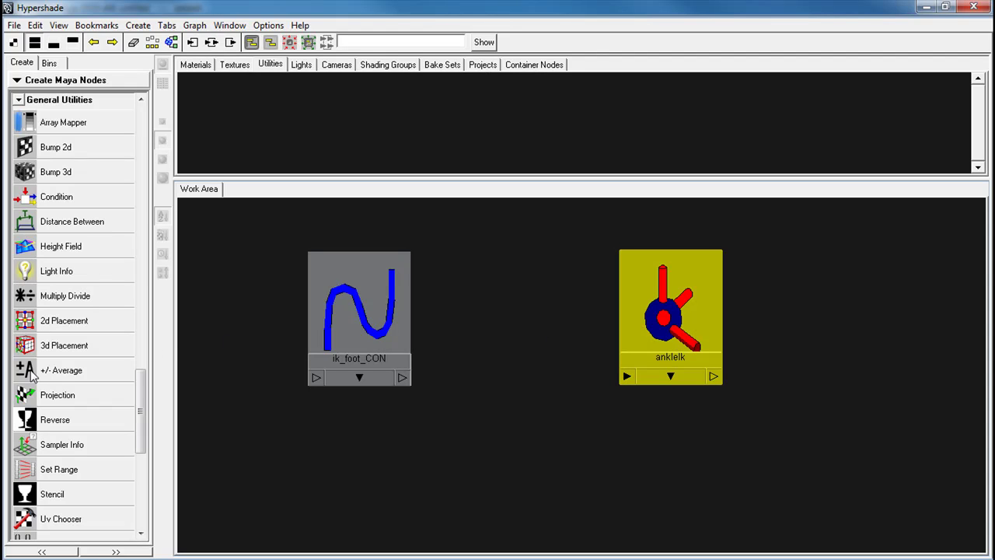
Create a +/- Average utility node between ik_foot_CON and ankleIk, spacing out the nodes.
left_click_drag(31, 375, 423, 359)
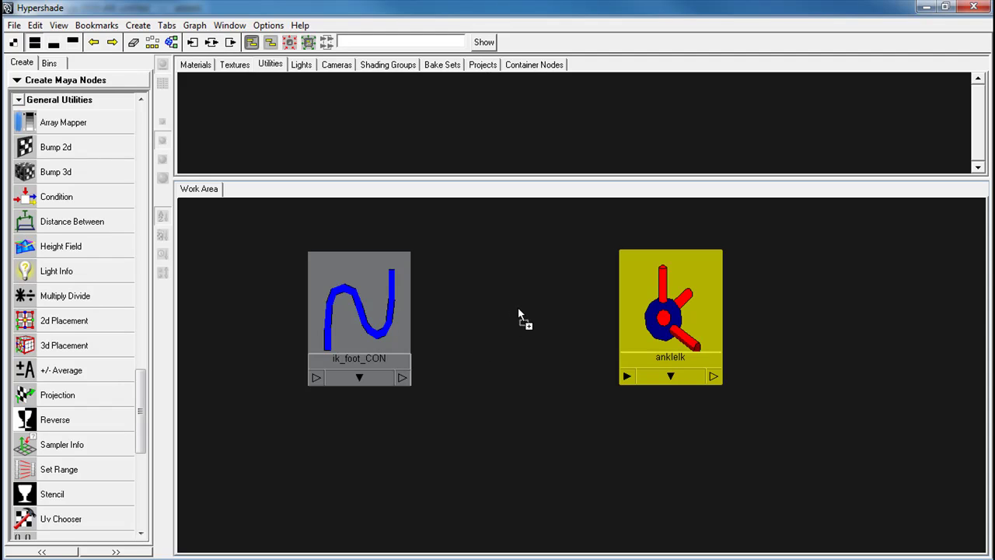
left_click_drag(519, 313, 518, 311)
left_click(358, 311)
left_click_drag(358, 311, 326, 300)
left_click(501, 328)
Connect the kneeCompensate output of ik_foot_CON to input1D[0] of plusMinusAverage1.
left_click(370, 367)
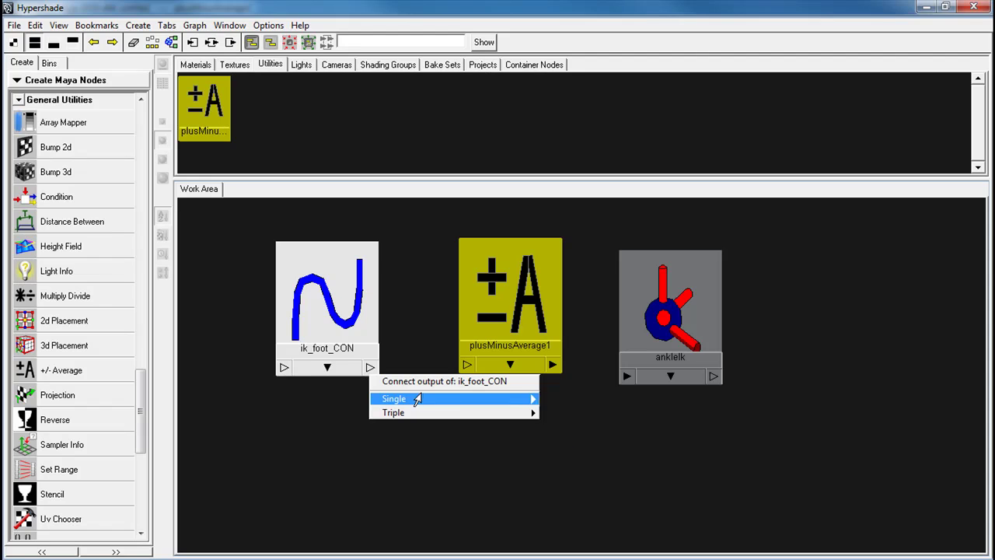
mouse_move(419, 399)
left_click(587, 400)
left_click(440, 403)
left_click(364, 372)
mouse_move(471, 401)
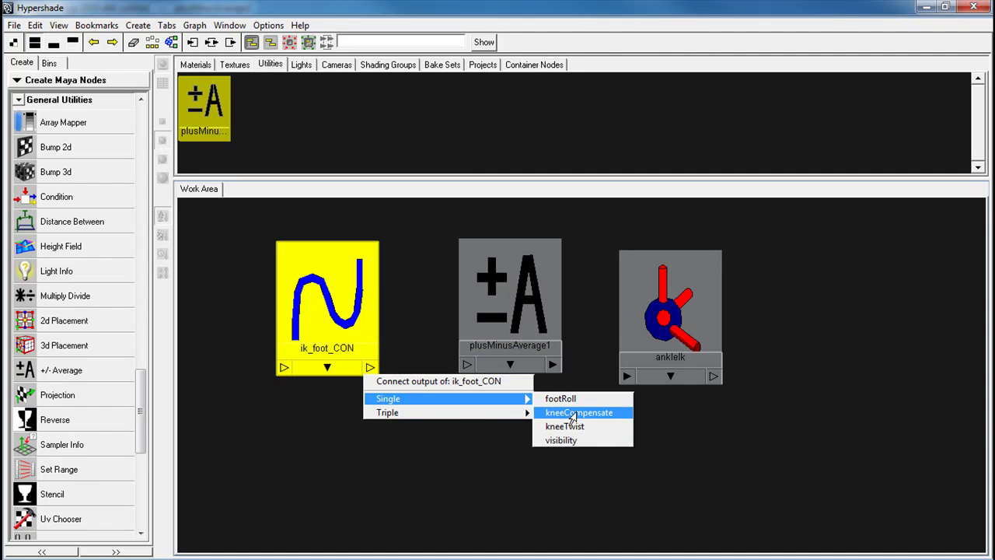
left_click(573, 413)
left_click(466, 366)
mouse_move(564, 410)
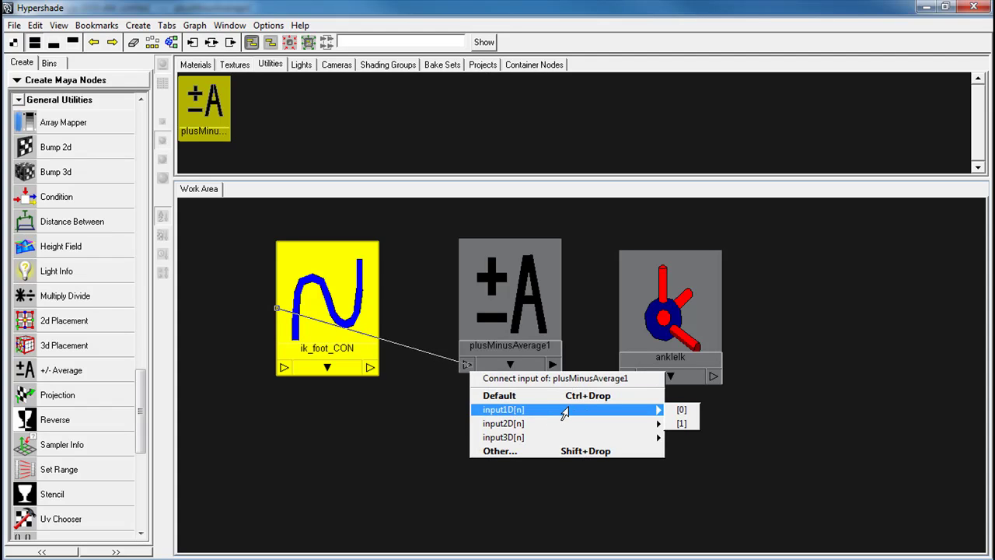
left_click(681, 409)
Connect the kneeTwist output of ik_foot_CON to input1D[1] of plusMinusAverage1.
left_click(370, 367)
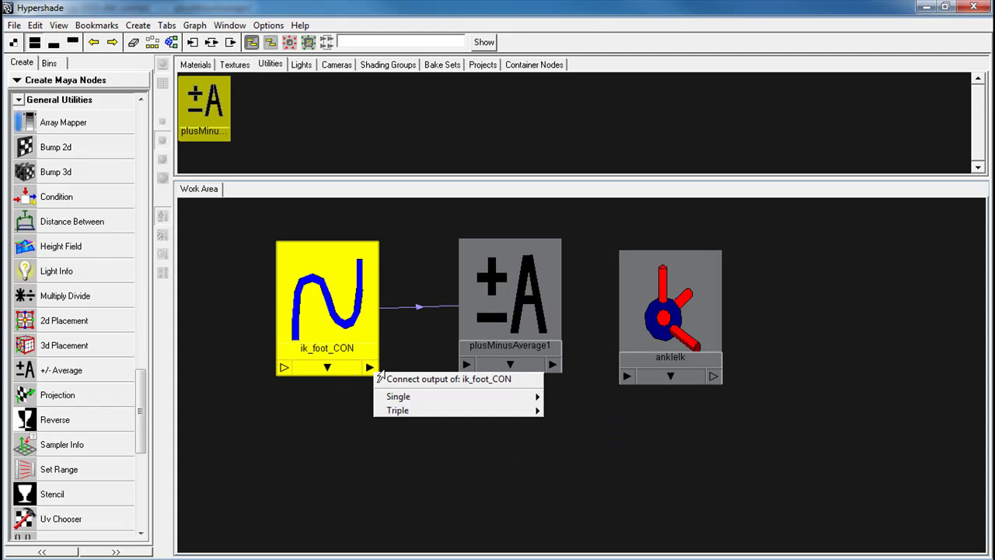
mouse_move(461, 398)
left_click(608, 424)
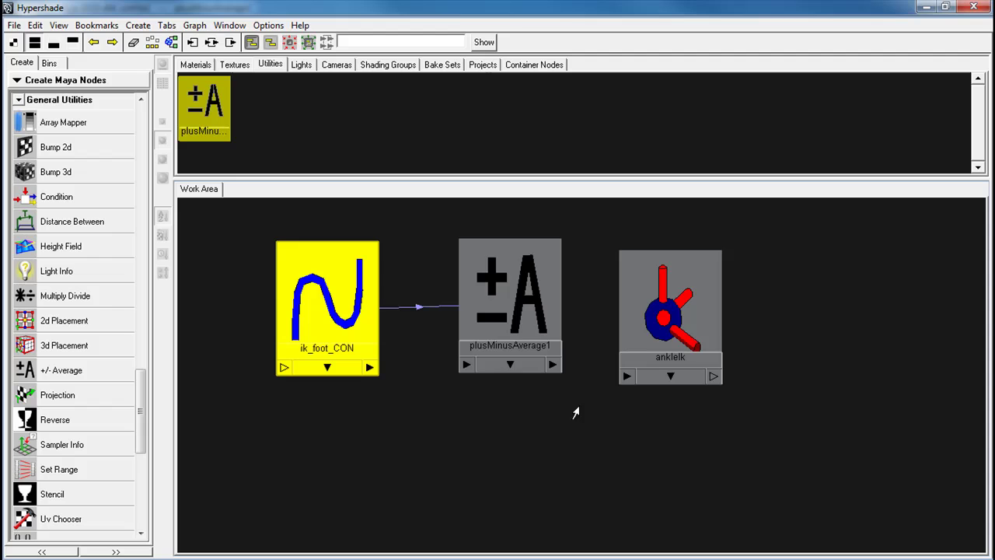
left_click(466, 365)
mouse_move(610, 415)
left_click(681, 422)
Space out the nodes, connect output1D of plusMinusAverage1 to ankleIk's twist, and minimize the Hypershade.
left_click_drag(513, 317, 548, 328)
left_click_drag(327, 307, 288, 305)
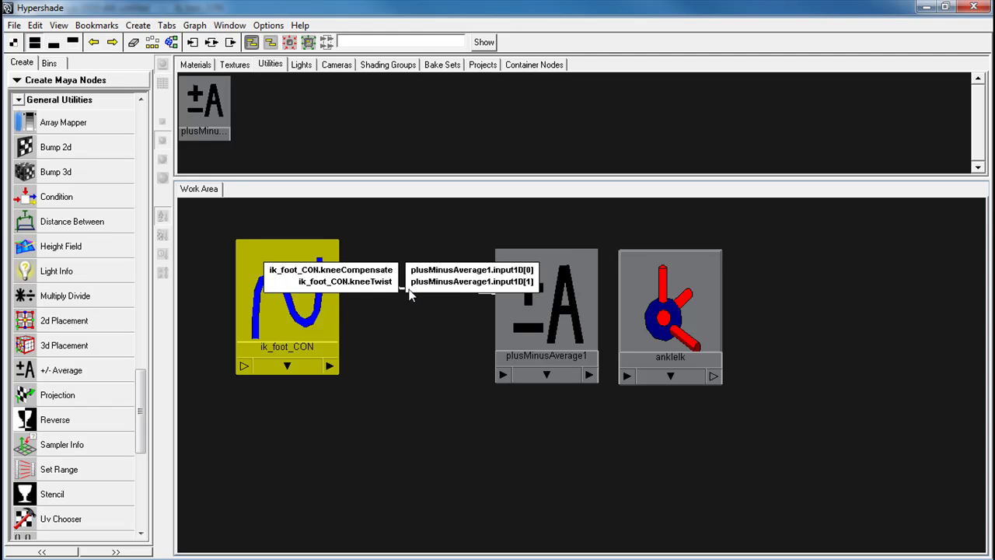
left_click_drag(562, 335, 471, 332)
left_click(488, 370)
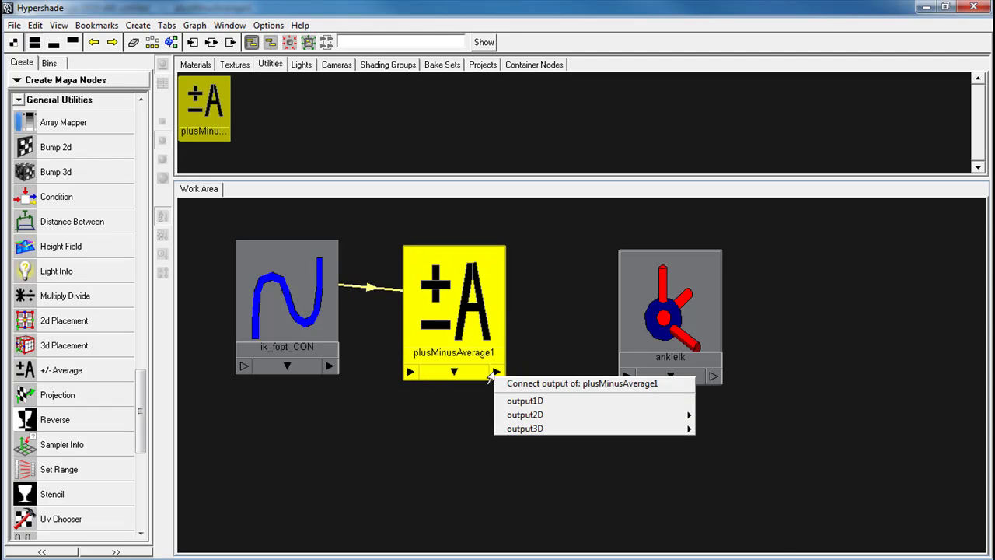
left_click(575, 401)
left_click(626, 377)
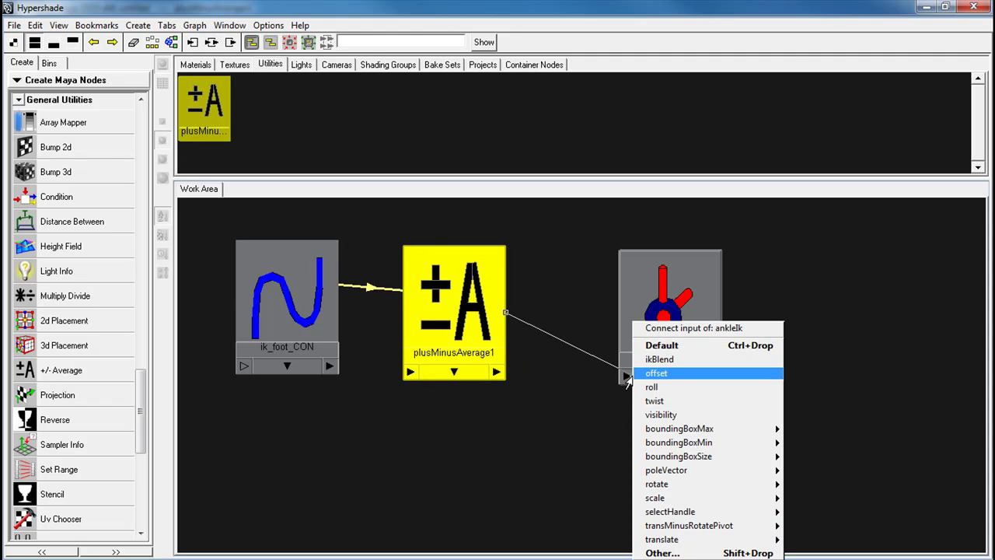
left_click(657, 400)
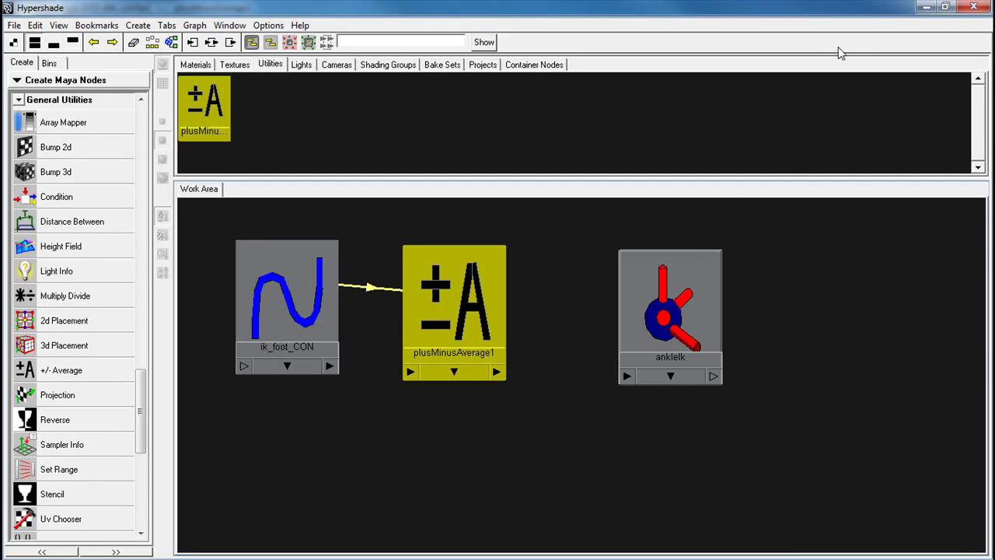
left_click(925, 6)
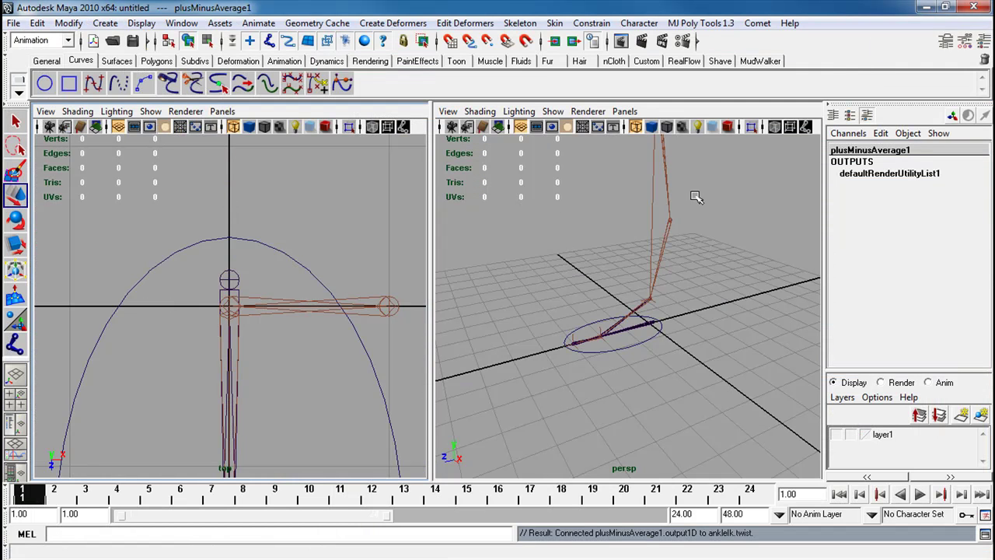
Set the Knee Compensate attribute of ik_foot_CON to 90 in the full perspective view.
left_click(583, 336)
key("space")
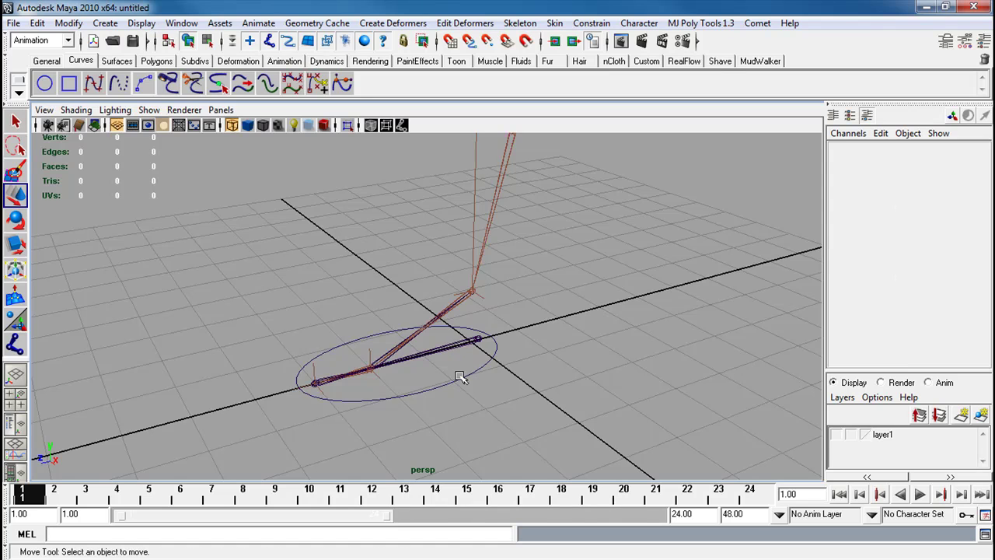
left_click(462, 377)
left_click(949, 301)
type("90")
key("Return")
Test the compensated knee by moving ik_foot_CON in the side view, undo the move and return to perspective.
right_click_drag(490, 320, 290, 202, "alt")
middle_click_drag(574, 268, 575, 342, "alt")
left_click_drag(575, 341, 503, 339, "alt")
left_click(504, 338)
left_click(401, 398)
key("space")
left_click_drag(402, 398, 438, 366)
key("ctrl+z")
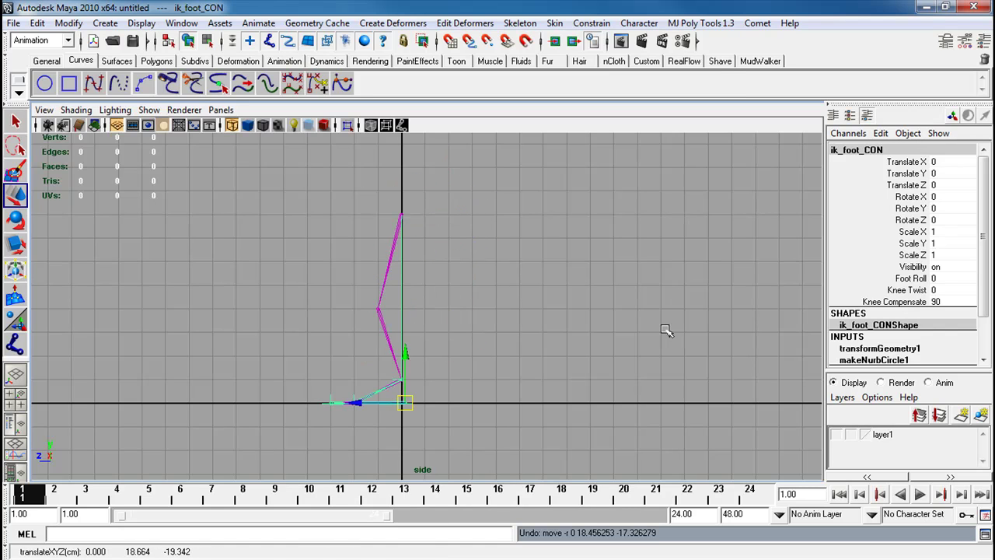
left_click(487, 325)
key("space")
left_click_drag(486, 319, 485, 287)
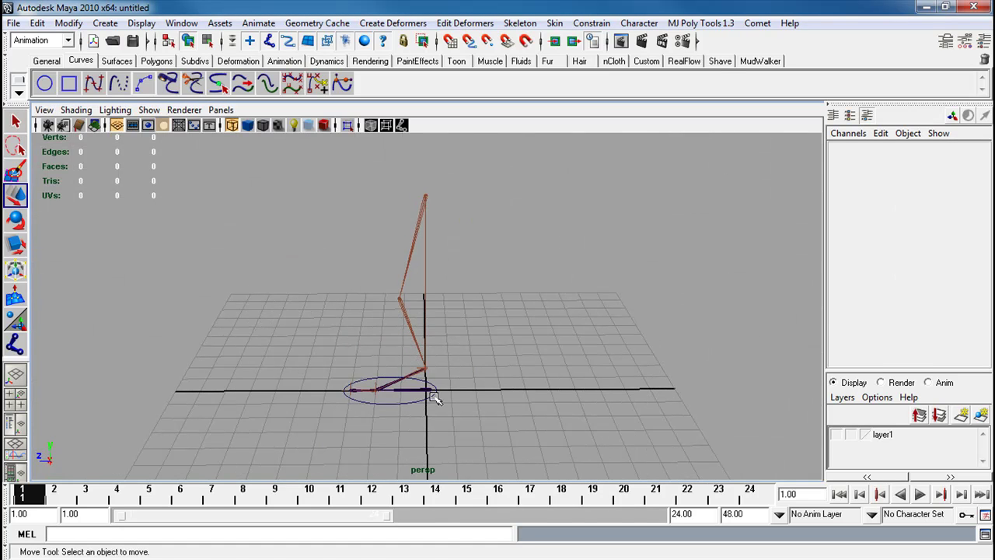
Test the Knee Twist attribute of ik_foot_CON by varying its value and undo the changes.
left_click(434, 398)
left_click(928, 294)
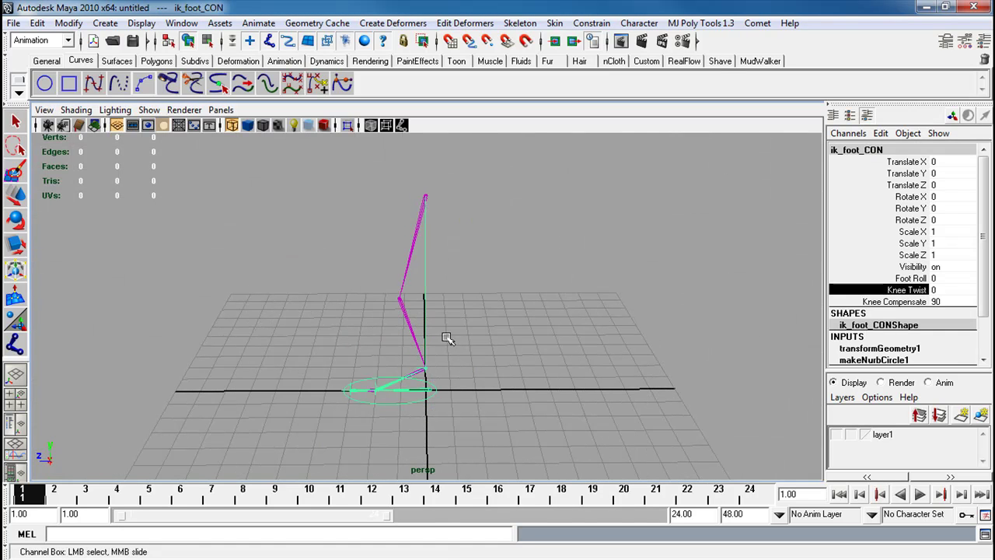
middle_click_drag(442, 335, 628, 356)
key("ctrl+z")
key("ctrl+z")
key("ctrl+z")
key("ctrl+z")
key("ctrl+z")
key("ctrl+z")
Open the Set Driven Key window and load ik_foot_CON as the driver.
left_click(309, 395)
left_click_drag(309, 394, 356, 395, "alt")
right_click_drag(355, 395, 544, 420, "alt")
left_click_drag(544, 420, 483, 409, "alt")
middle_click_drag(482, 410, 487, 362, "alt")
right_click_drag(486, 362, 418, 379, "alt")
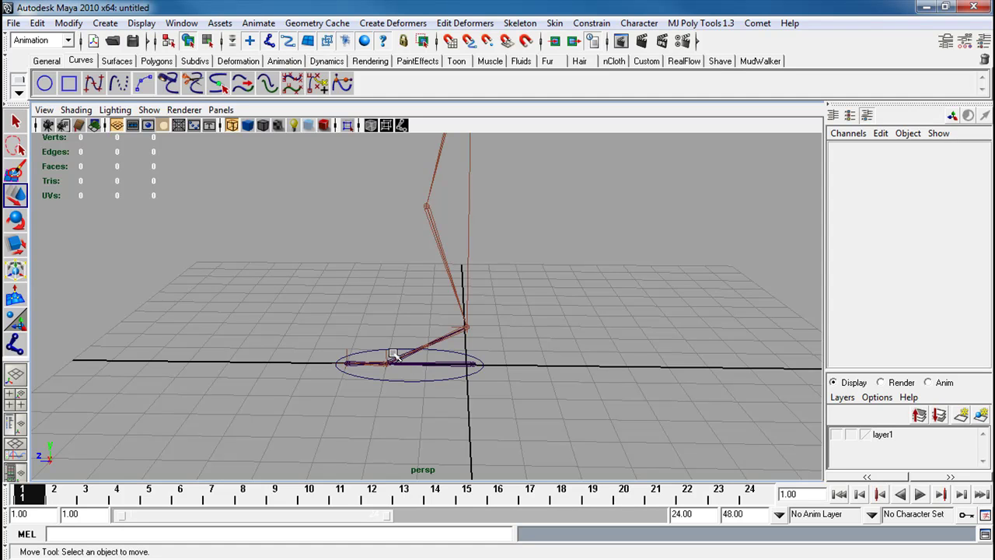
left_click(258, 23)
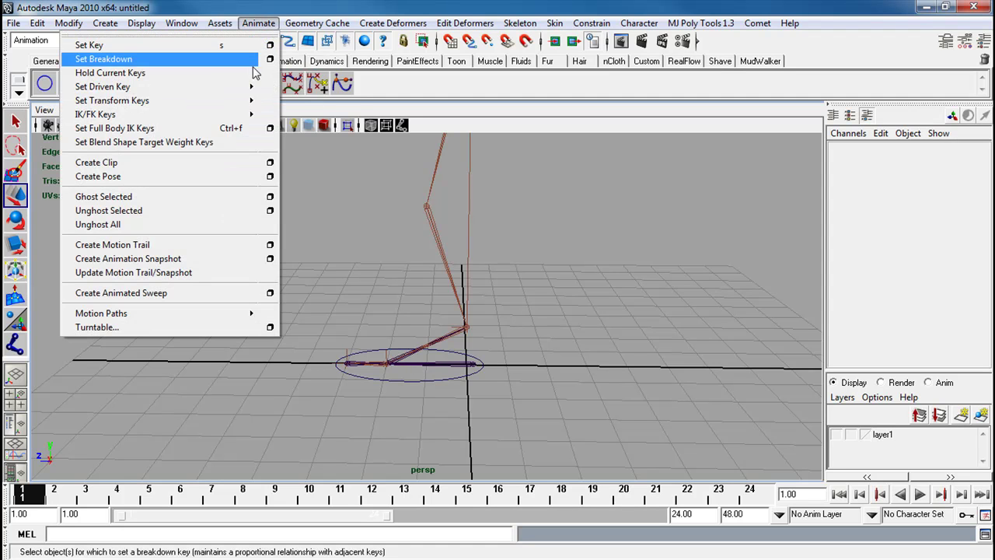
mouse_move(229, 87)
left_click(272, 92)
left_click(456, 377)
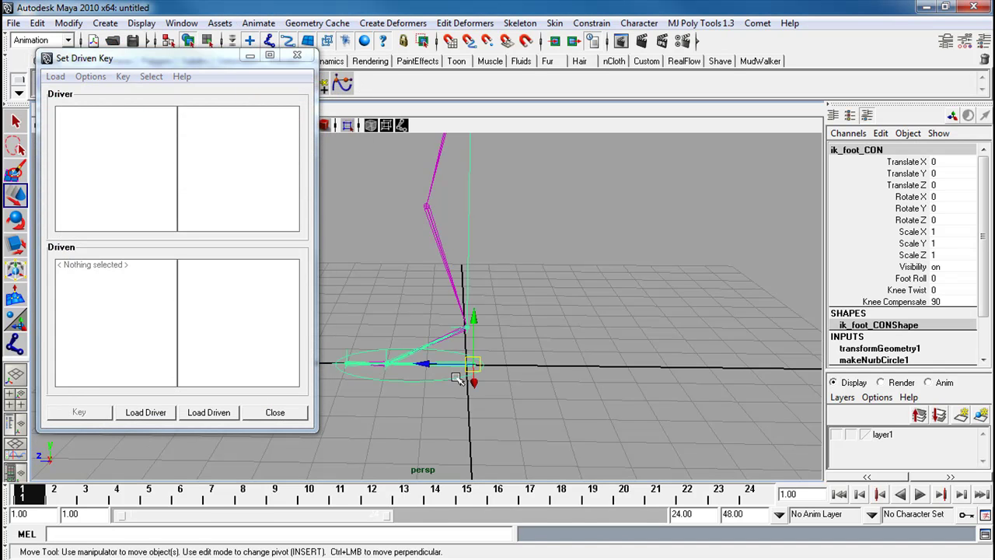
left_click(149, 415)
Load inv_heel_JNT, inv_toe_JNT and inv_ball_JNT as driven objects and choose inv_heel_JNT among them.
left_click(405, 399)
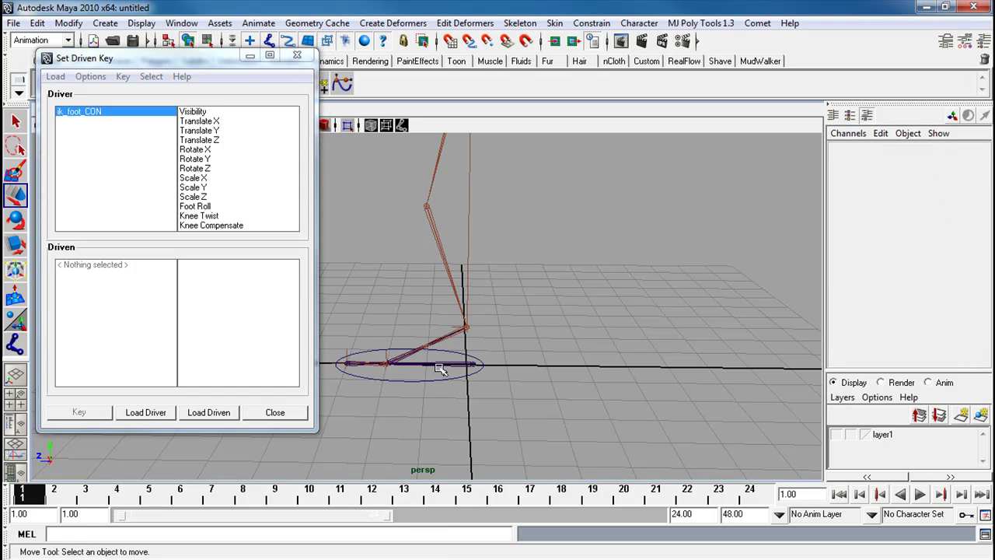
left_click_drag(437, 356, 466, 356, "alt")
right_click_drag(489, 362, 679, 402, "alt")
middle_click_drag(680, 402, 474, 373, "alt")
right_click_drag(474, 373, 595, 349, "alt")
left_click(691, 397)
right_click_drag(367, 363, 373, 363, "alt")
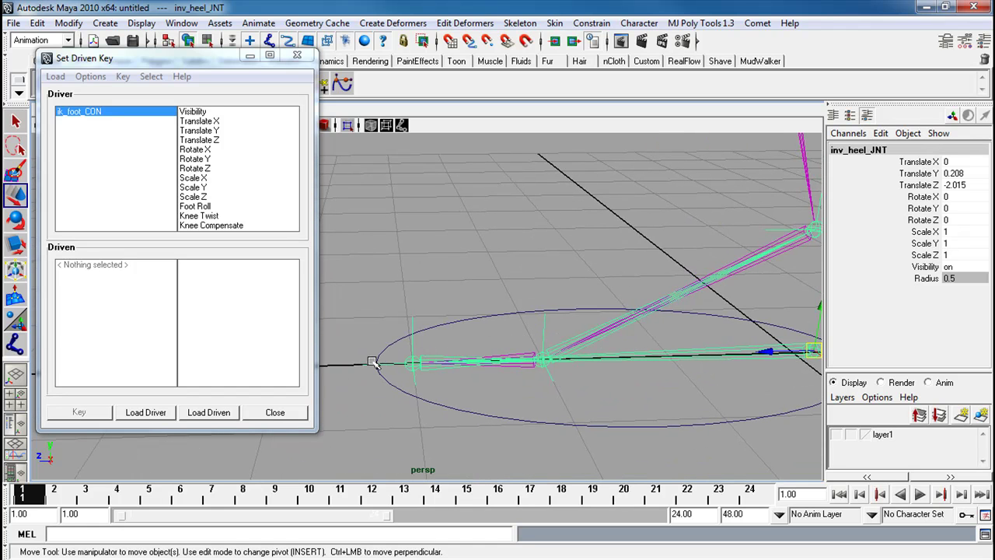
left_click(432, 356)
left_click(549, 347)
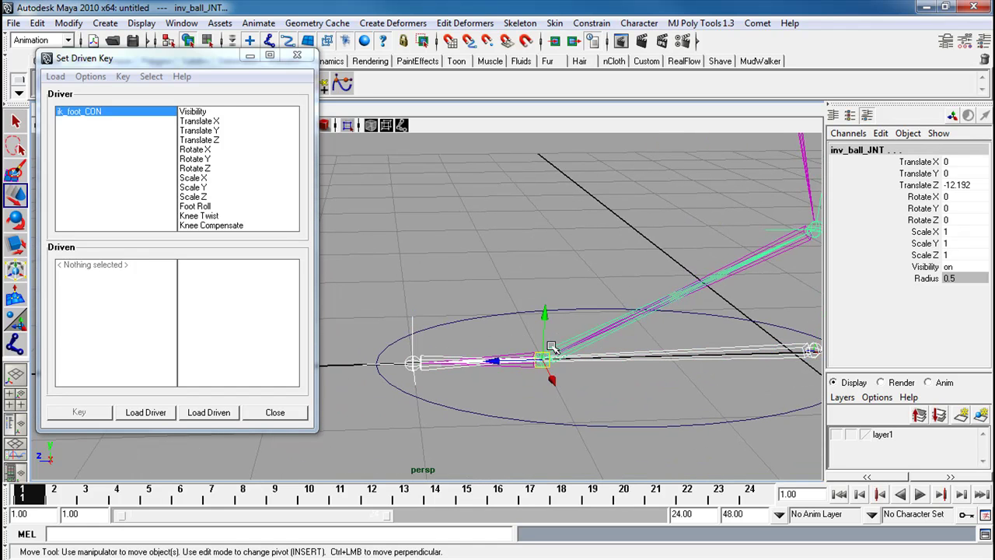
left_click(220, 412)
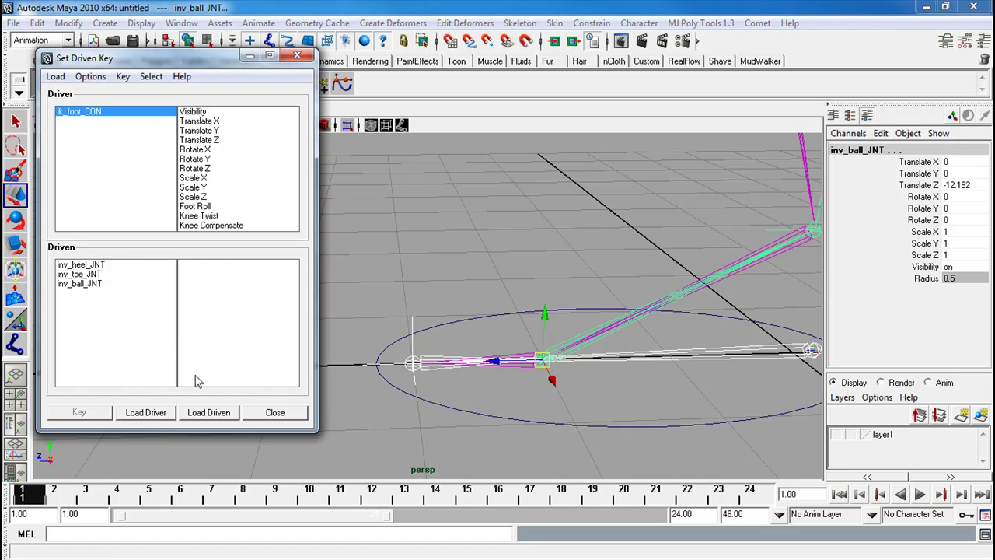
left_click(81, 265)
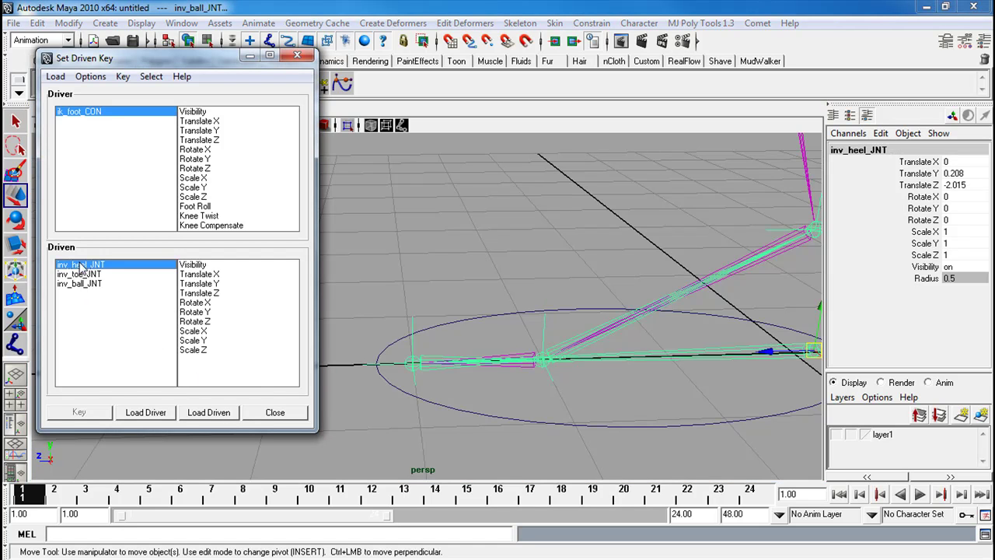
Key Rotate X of inv_heel_JNT, inv_toe_JNT and inv_ball_JNT against ik_foot_CON's Foot Roll at the neutral pose.
left_click(84, 283, "shift")
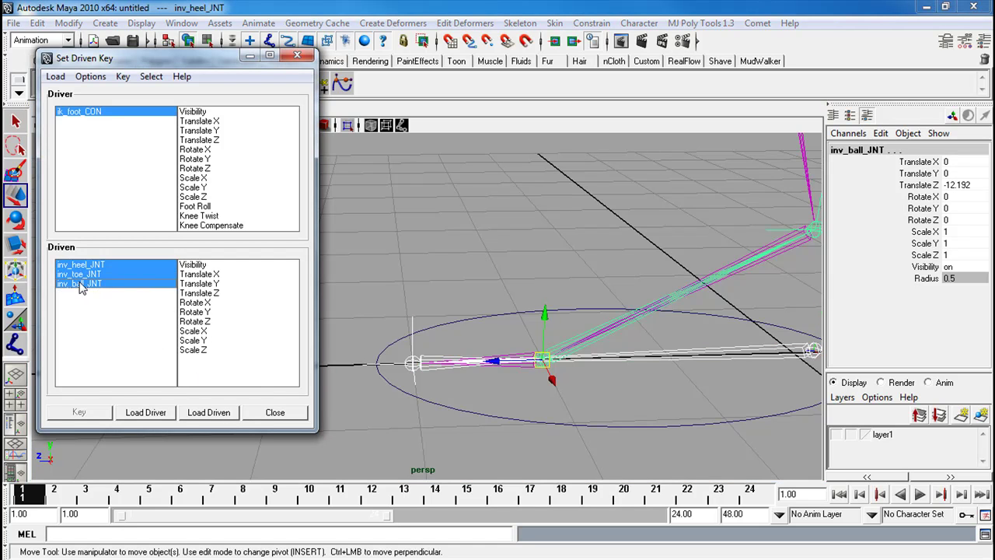
left_click(190, 303)
left_click(202, 208)
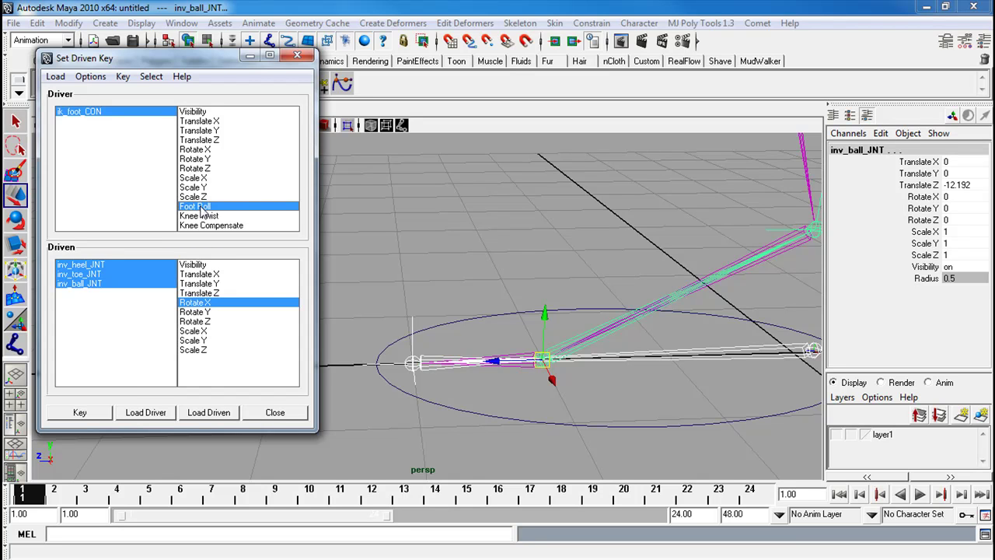
left_click(99, 416)
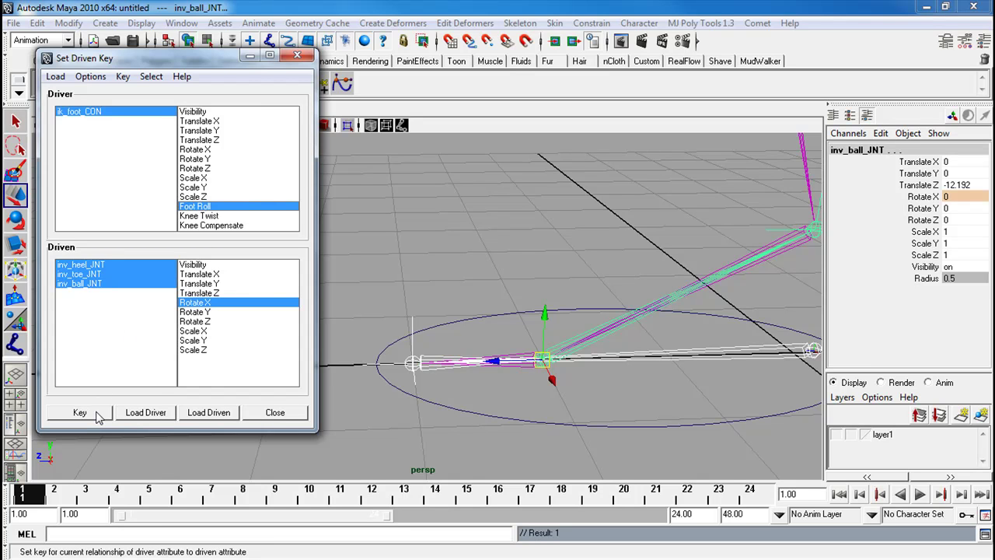
Set ik_foot_CON's Foot Roll to 5 and inv_heel_JNT's Rotate X to -40, and key that heel relationship.
left_click(81, 114)
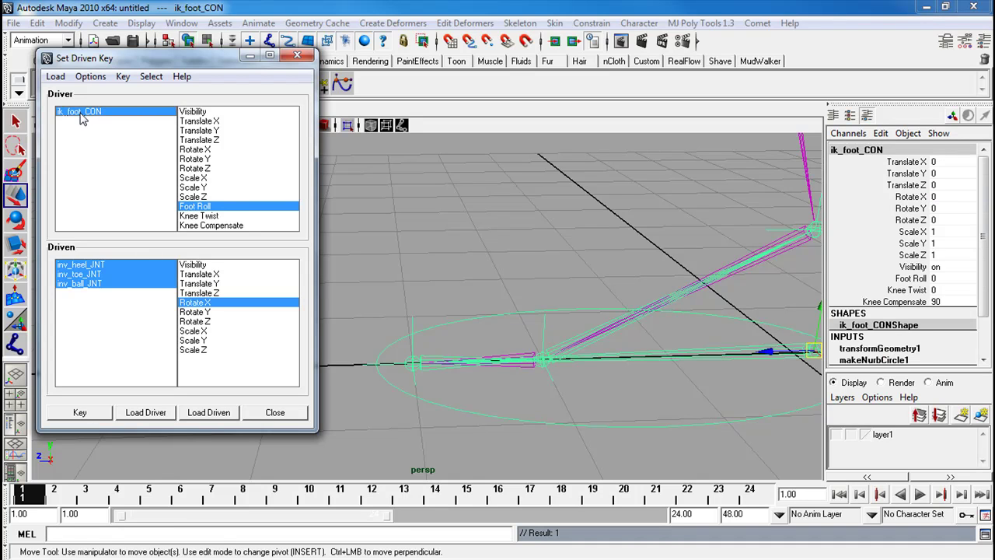
left_click(950, 277)
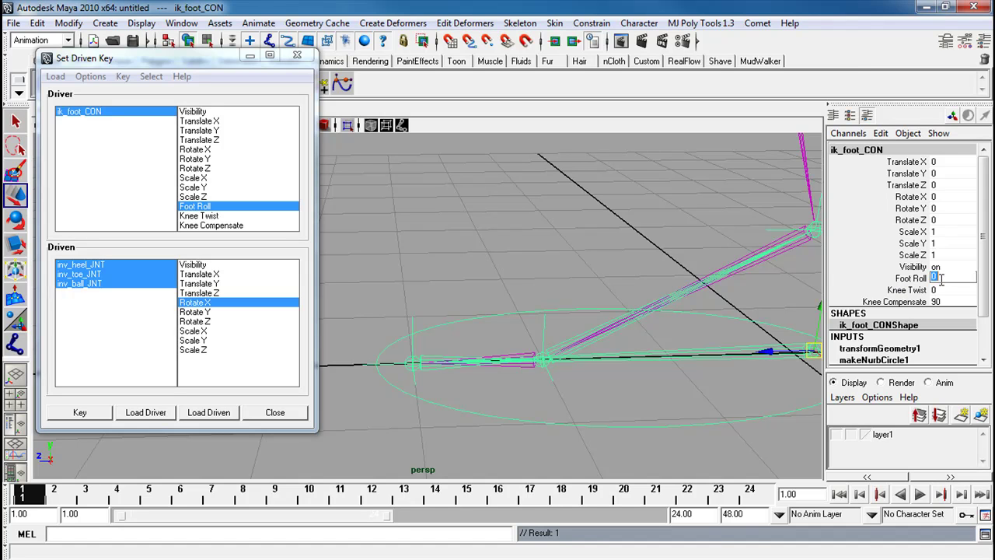
type("5")
key("Return")
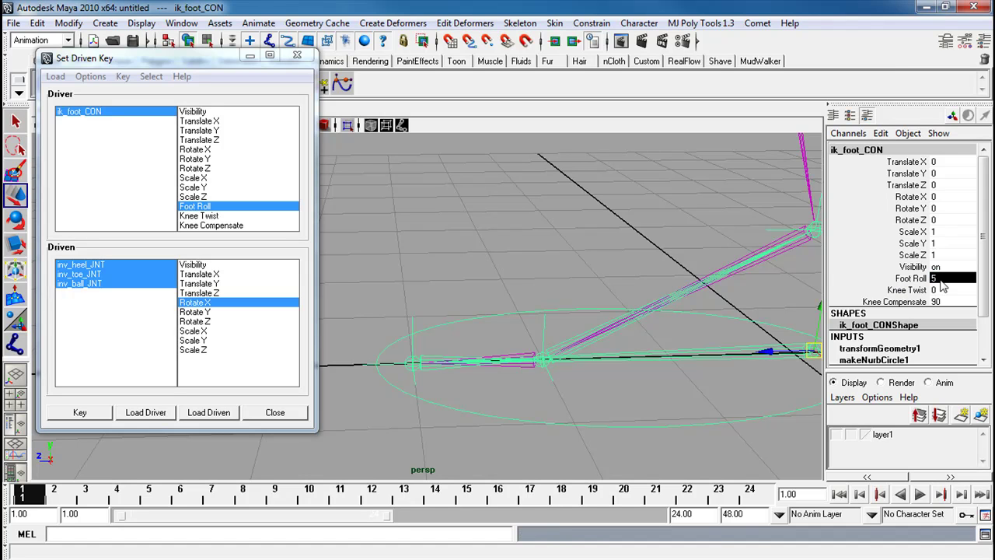
left_click(687, 355)
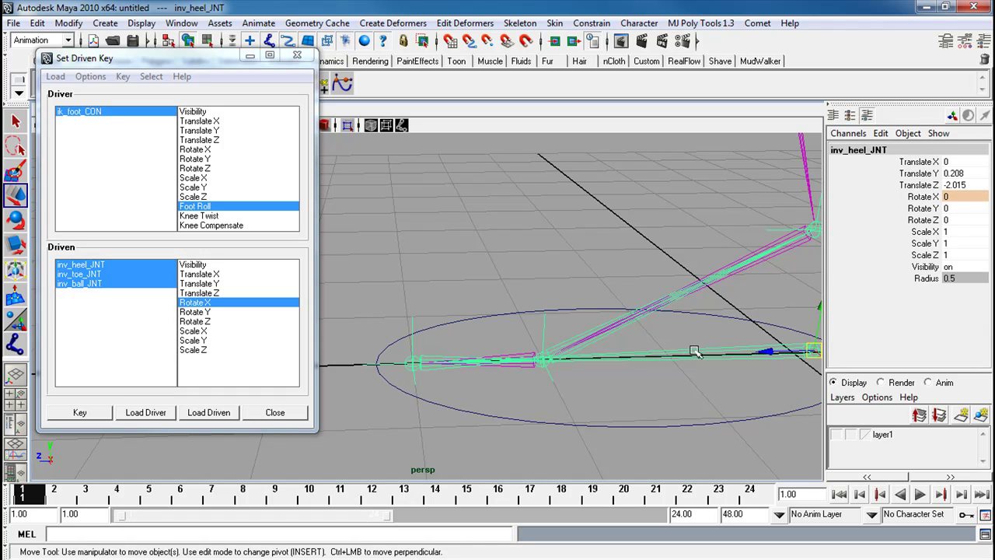
left_click(976, 196)
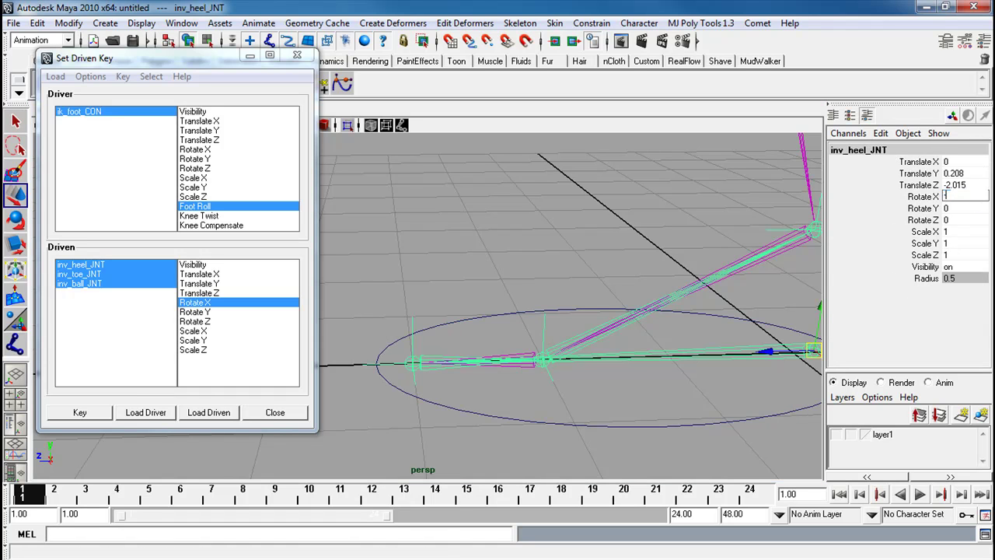
key("Return")
left_click_drag(620, 282, 503, 281, "alt")
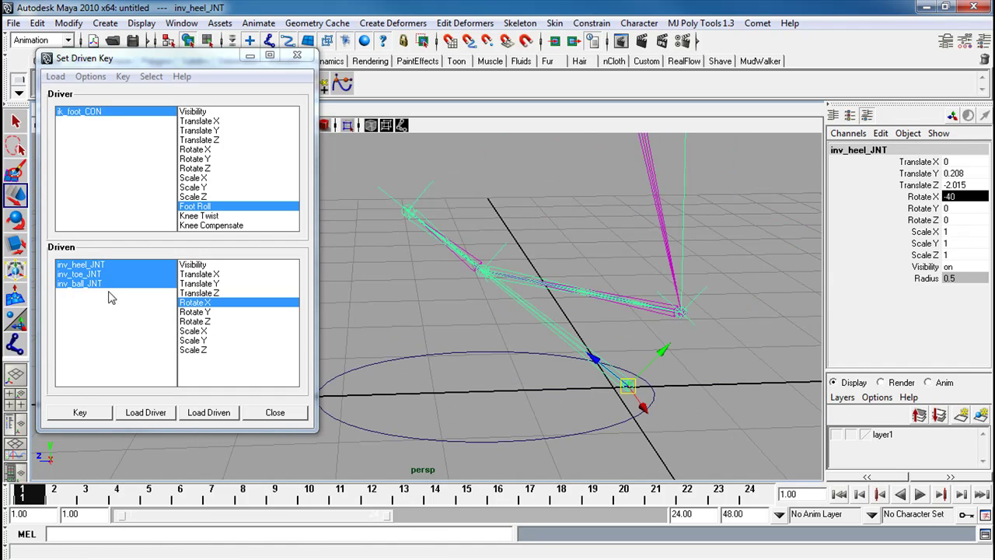
left_click(91, 266)
left_click(81, 411)
With Foot Roll at -5, key inv_ball_JNT's Rotate X at 30 and inv_toe_JNT's Rotate X at 0.
left_click(80, 114)
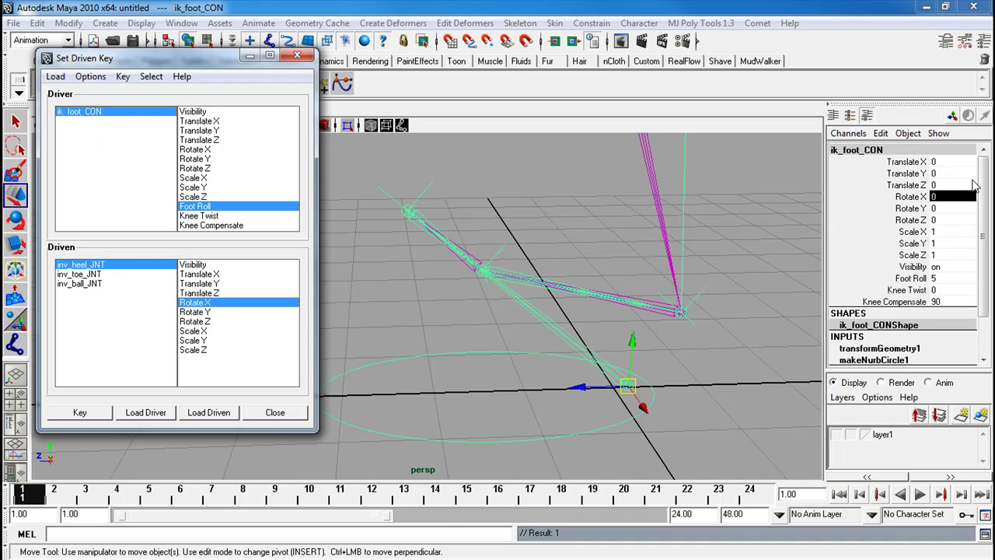
double_click(936, 278)
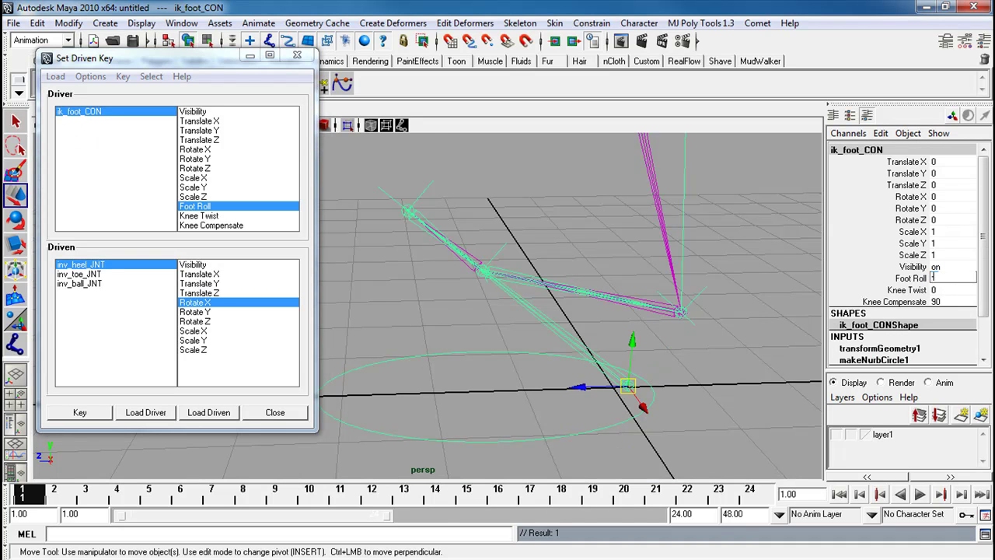
type("-5")
key("Return")
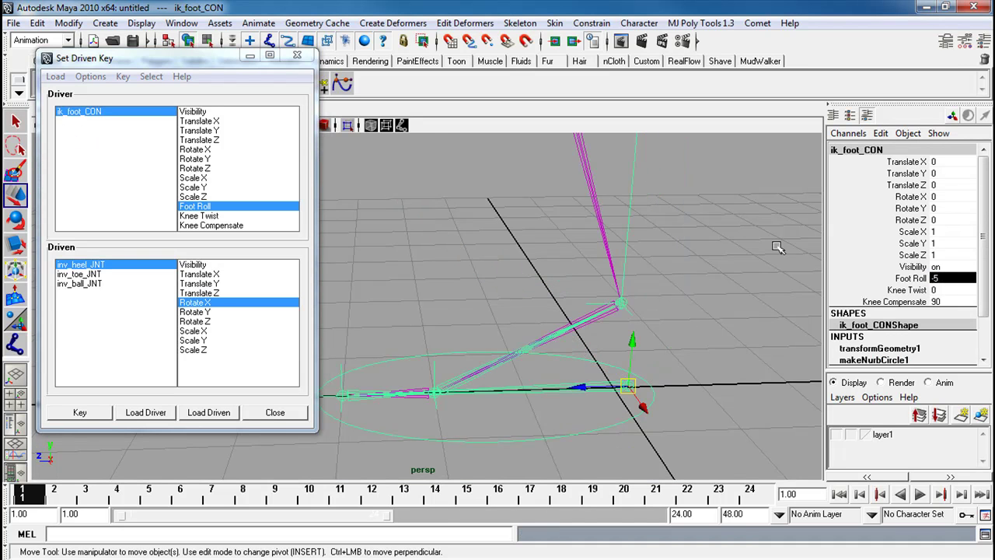
left_click(78, 283)
left_click(975, 199)
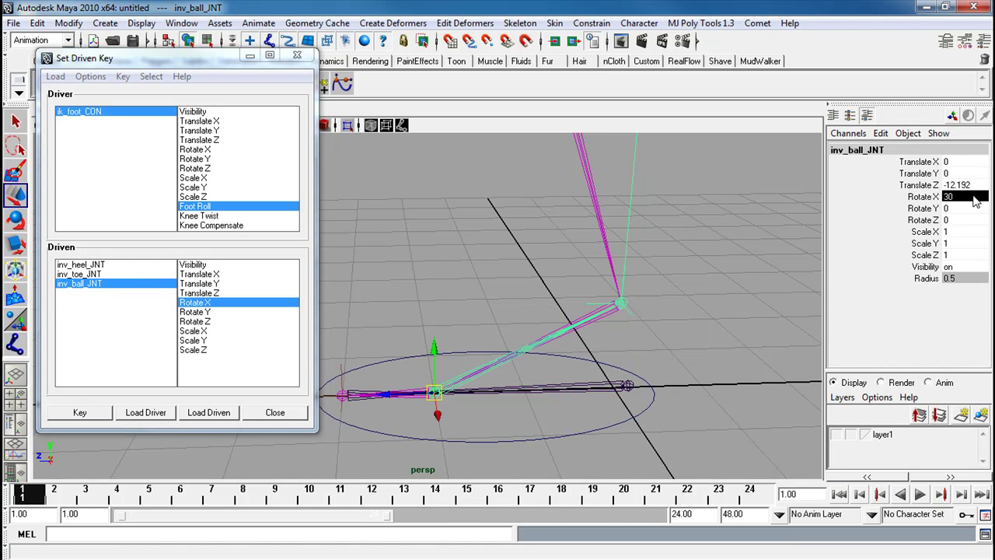
type("30")
key("Return")
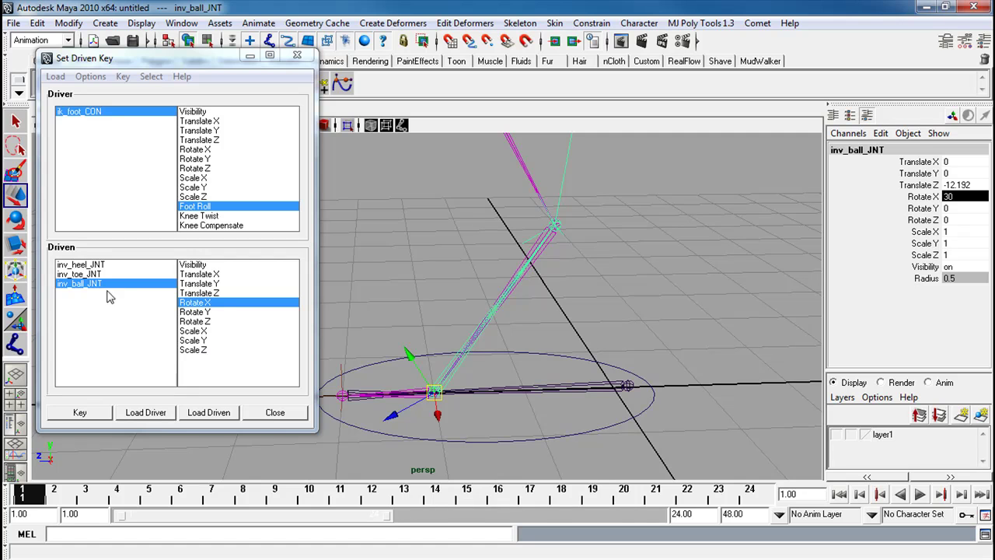
left_click(80, 412)
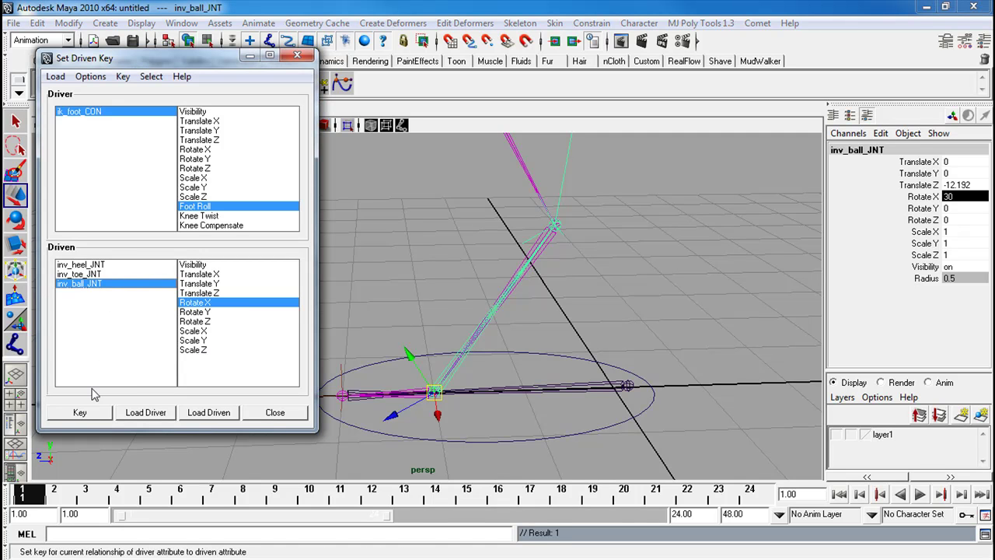
left_click(80, 274)
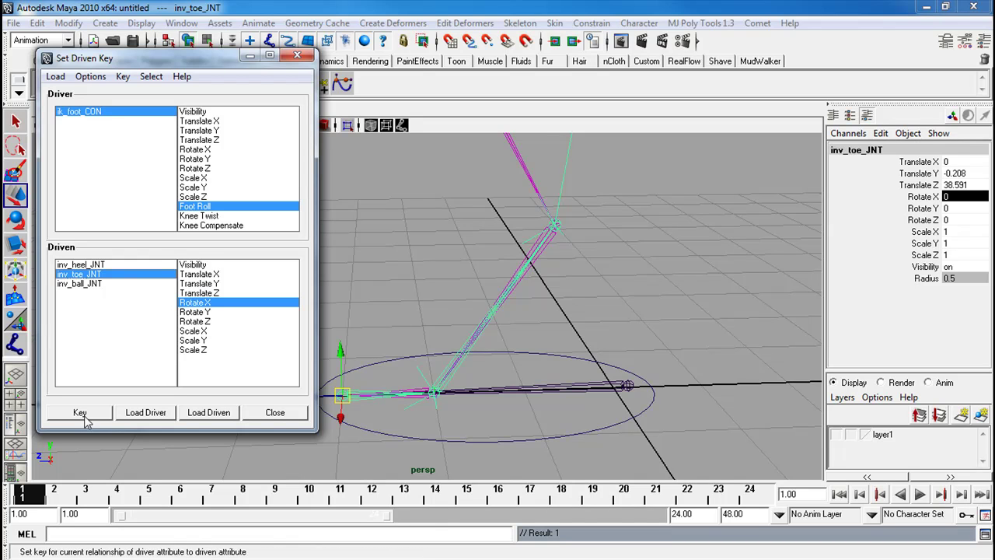
Set ik_foot_CON's Foot Roll to -10 and inv_toe_JNT's Rotate X to 30, and key that toe relationship.
left_click(92, 113)
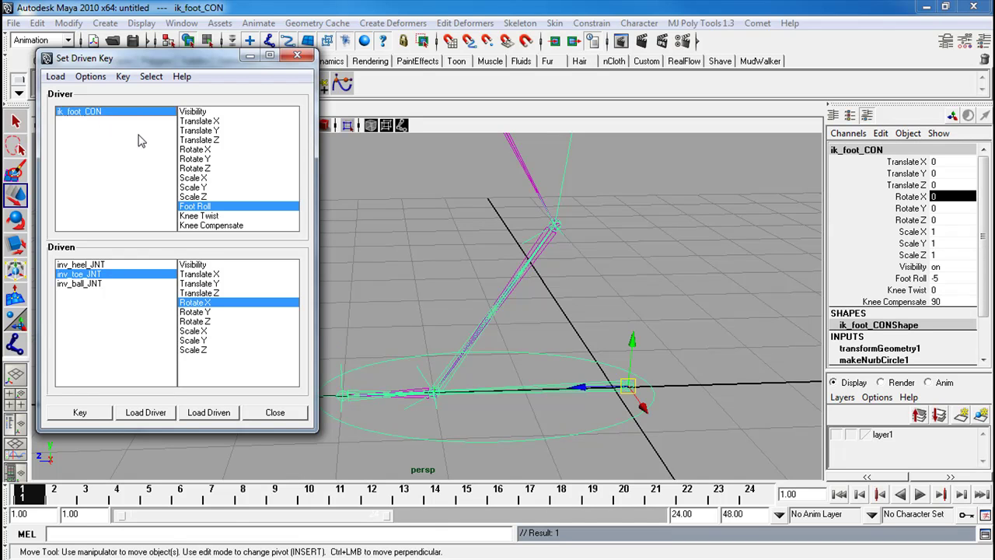
left_click(935, 279)
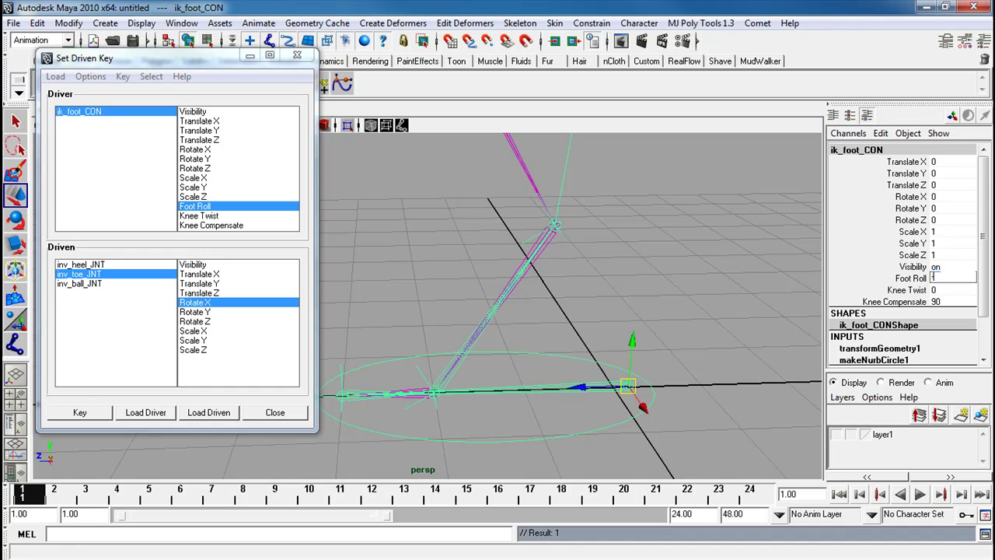
key("Return")
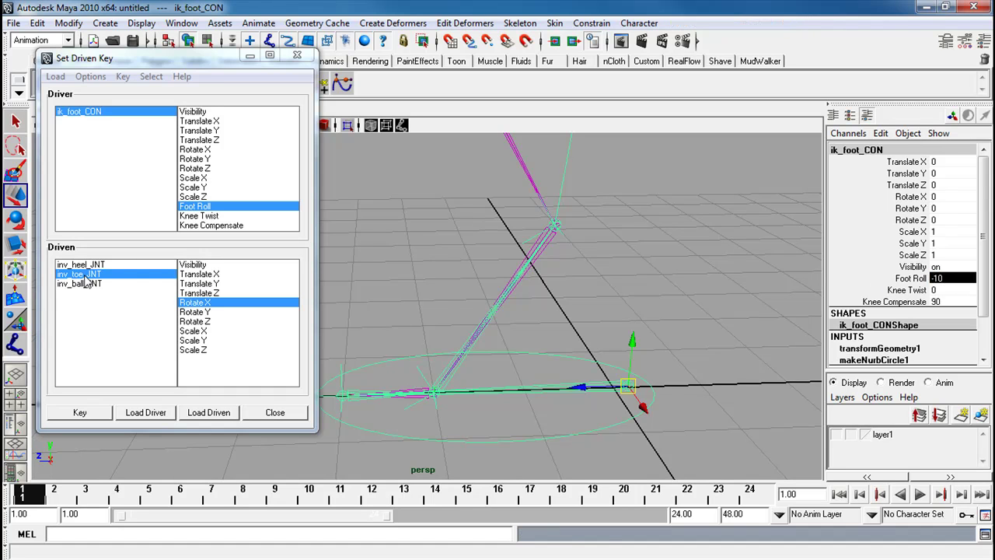
left_click(100, 272)
left_click(962, 196)
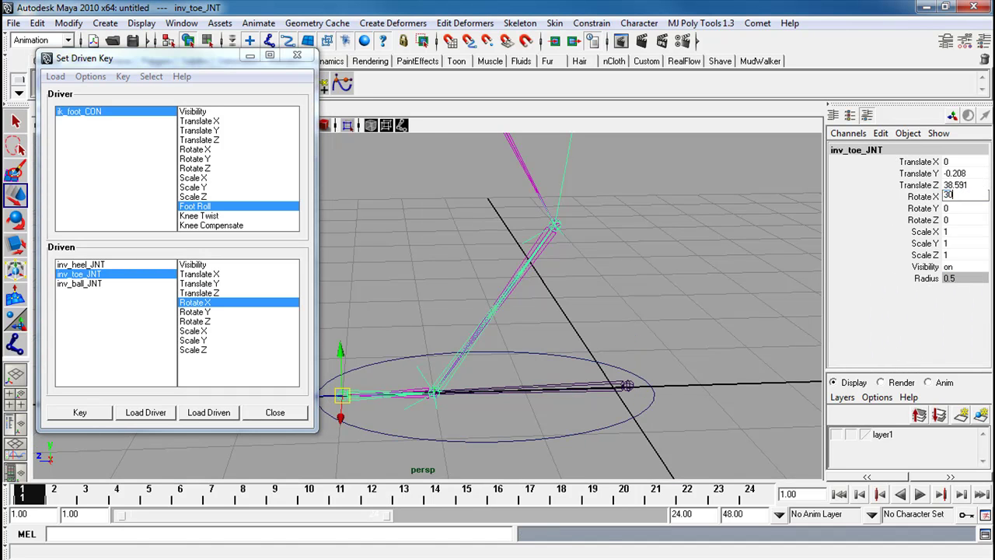
type("30")
key("Return")
left_click(79, 412)
Test the driven foot by varying ik_foot_CON's Foot Roll value.
left_click(590, 431)
left_click(911, 279)
middle_click_drag(606, 342, 634, 374)
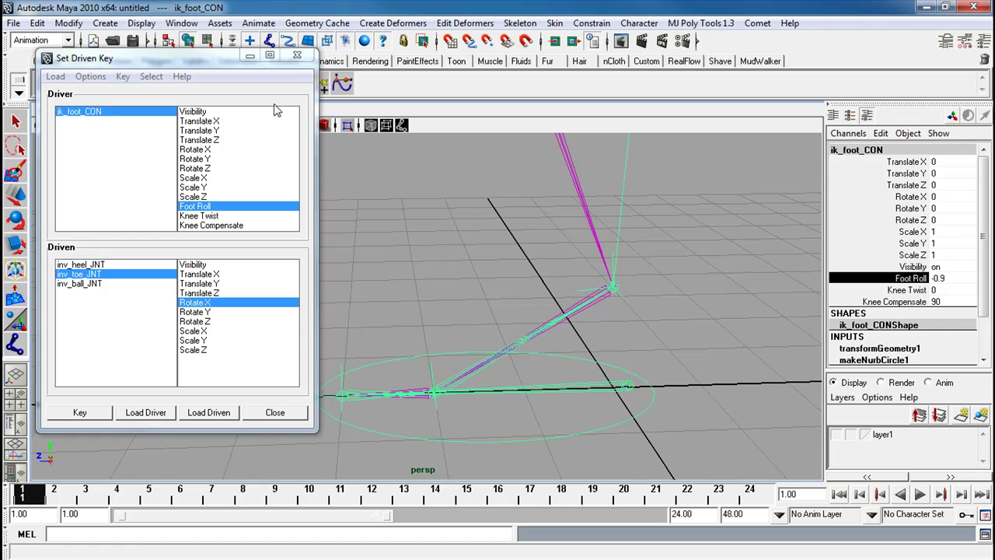
Review the driven heel, toe and ball joints one by one and close the Set Driven Key window.
left_click(91, 265)
left_click(85, 275)
left_click(85, 283)
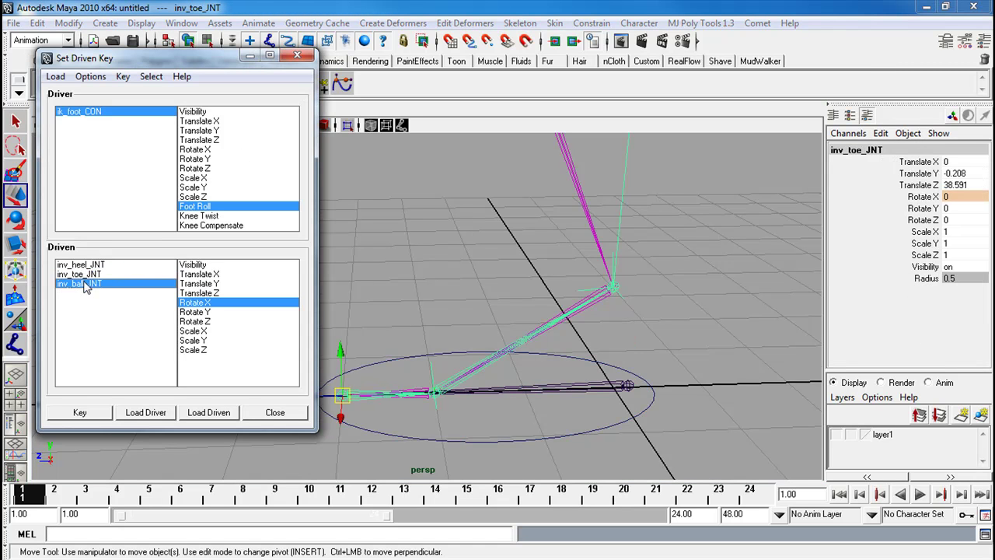
left_click(88, 274)
left_click(89, 265)
left_click(87, 283)
left_click(89, 274)
left_click(91, 265)
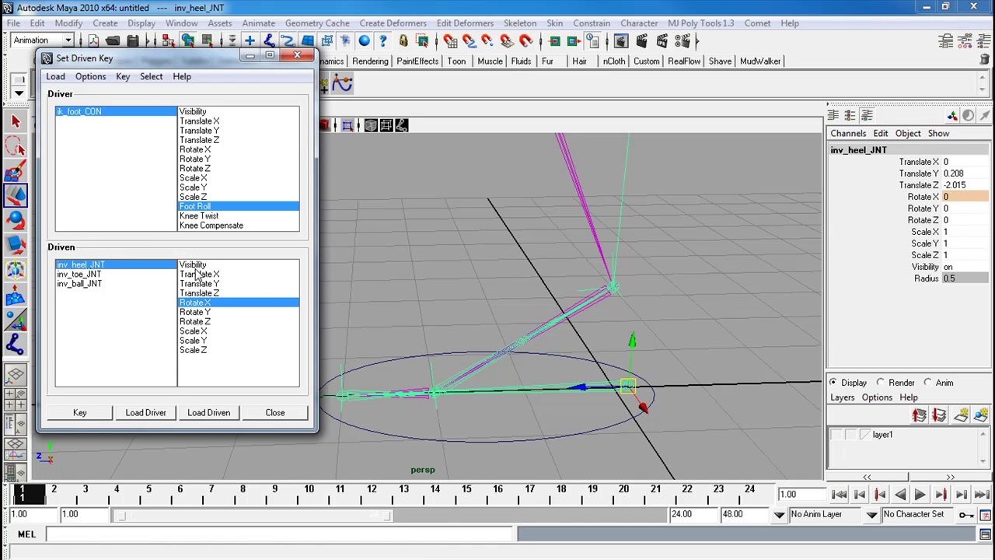
left_click(297, 55)
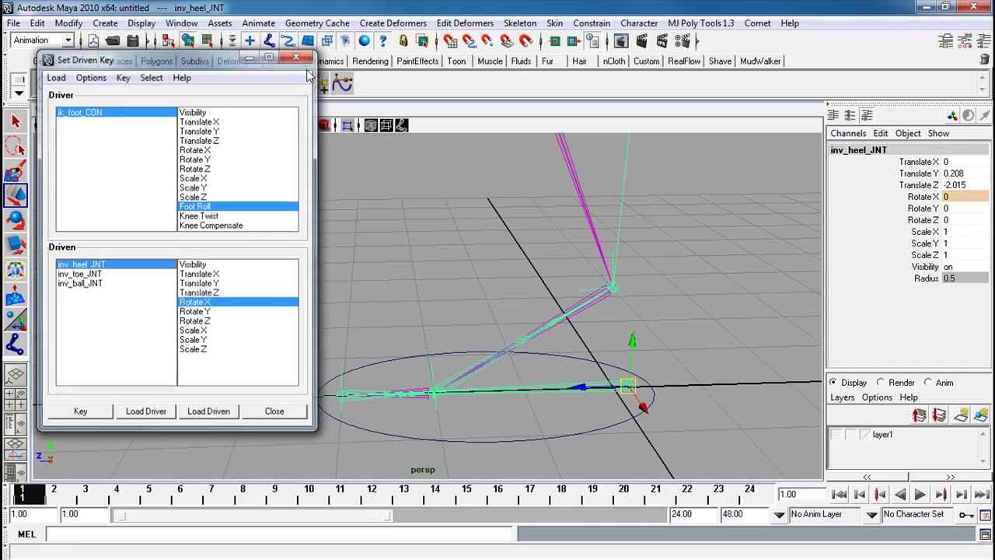
Test the leg by moving ik_foot_CON along the ground and undo the move.
left_click(398, 264)
left_click(568, 433)
right_click_drag(568, 427, 617, 356, "alt")
left_click_drag(466, 340, 494, 338)
key("ctrl+z")
Vary ik_foot_CON's Foot Roll down to -10 to check the roll, and reset it to 0.
left_click(921, 279)
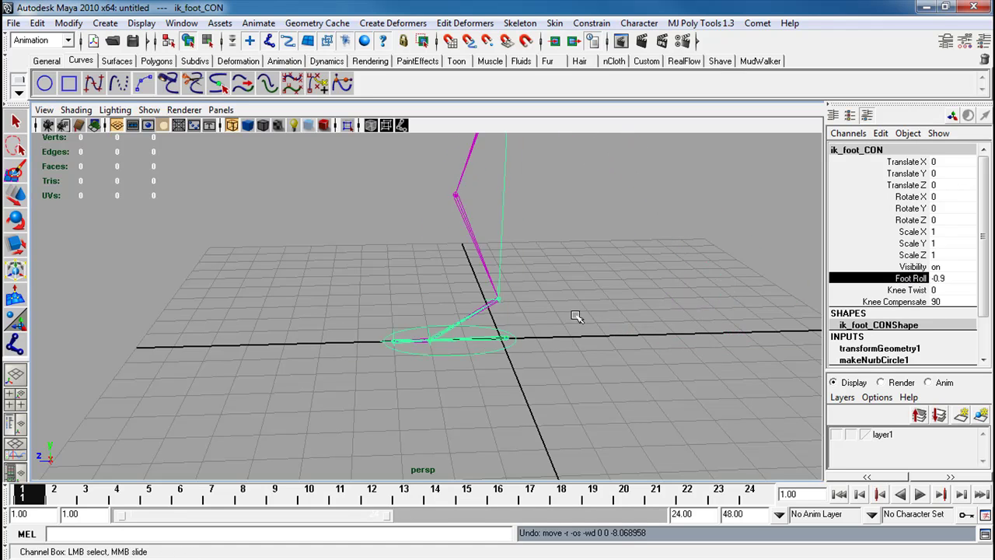
middle_click_drag(473, 335, 364, 337)
double_click(944, 279)
type("0")
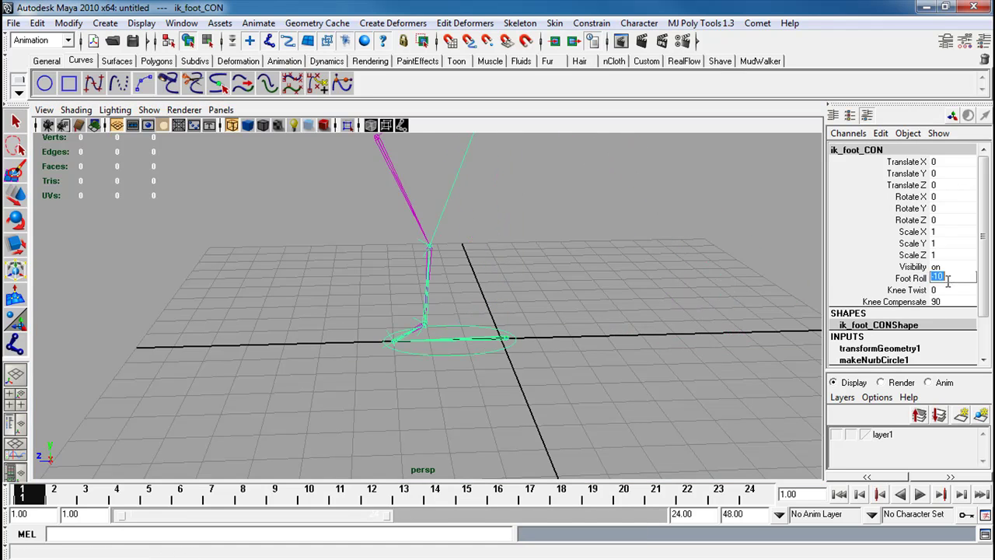
key("Return")
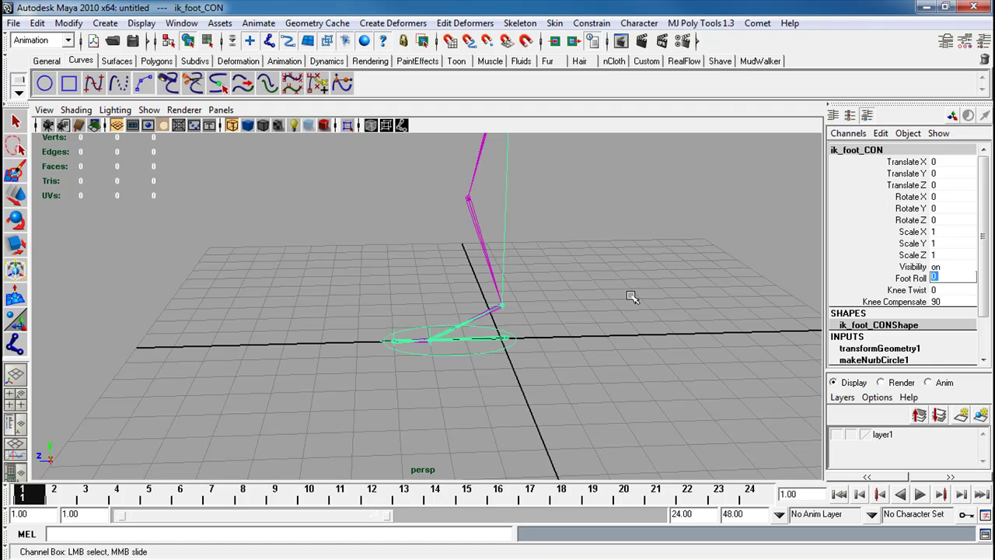
Show layer1 and rename the root joint thigh_JNT1 as FK_thigh_JNT.
left_click(836, 434)
left_click(698, 352)
right_click_drag(698, 352, 551, 278, "alt")
key("w")
left_click(517, 224)
left_click(872, 150)
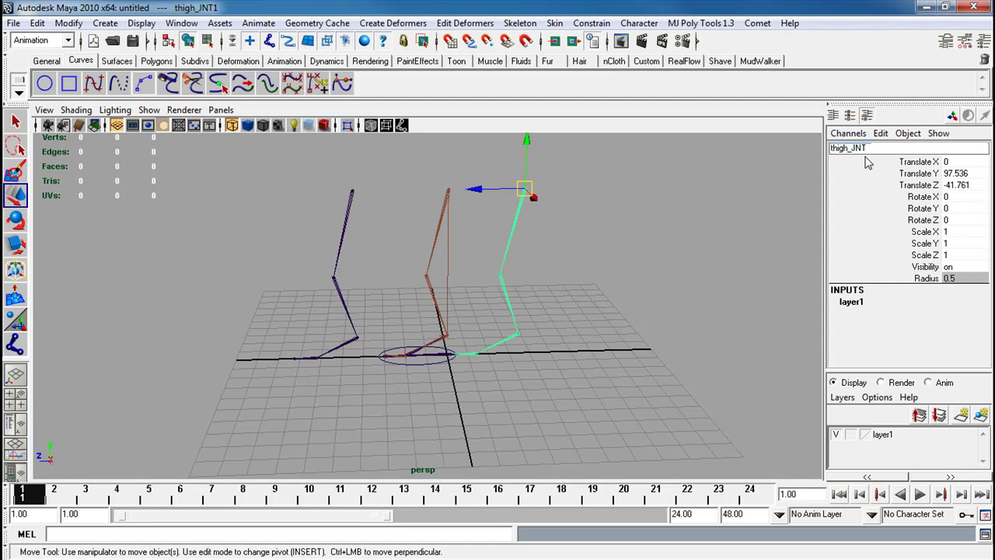
key("Home")
type("FK_")
key("Return")
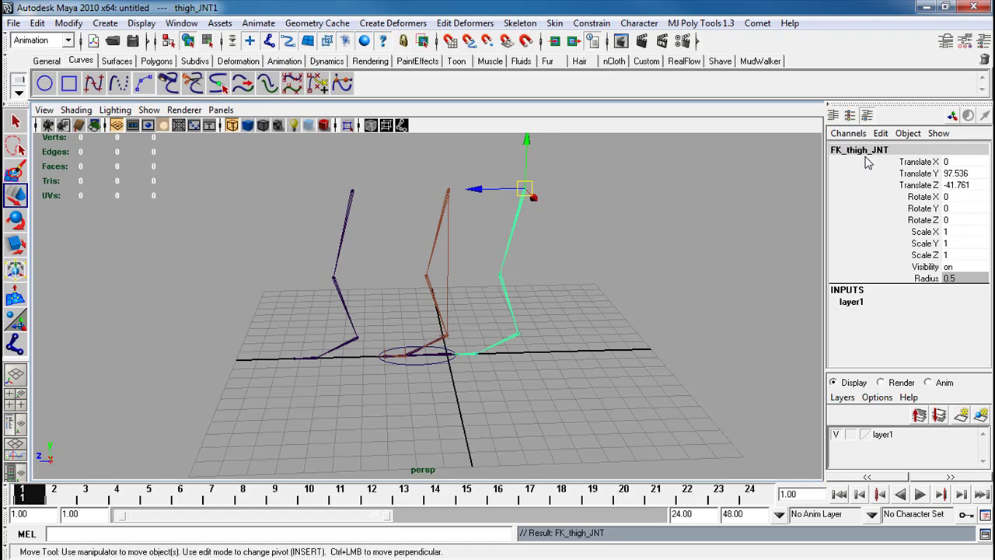
Rename the knee and ankle joints below FK_thigh_JNT as FK_knee_JNT and FK_ankle_JNT.
key("Down")
left_click(841, 150)
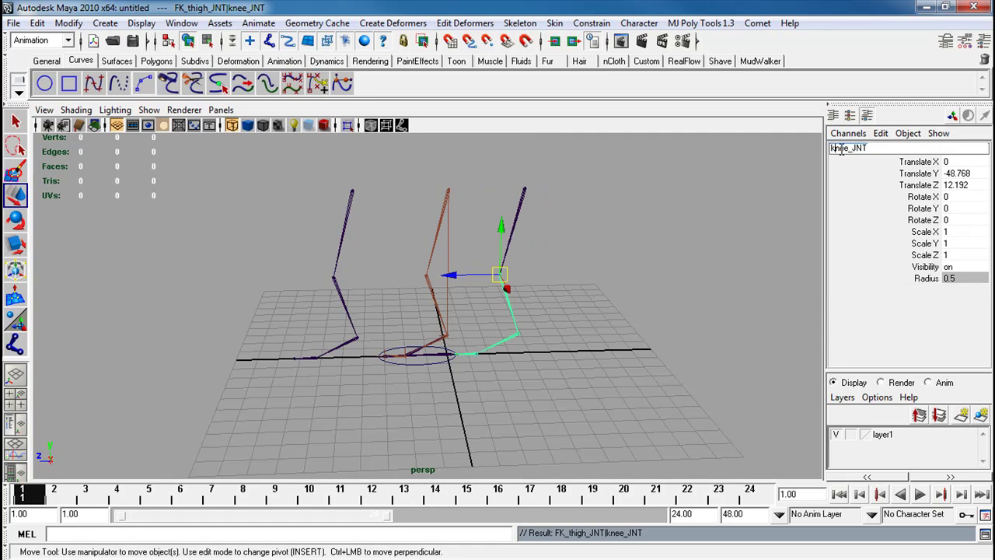
type("FK_")
key("Return")
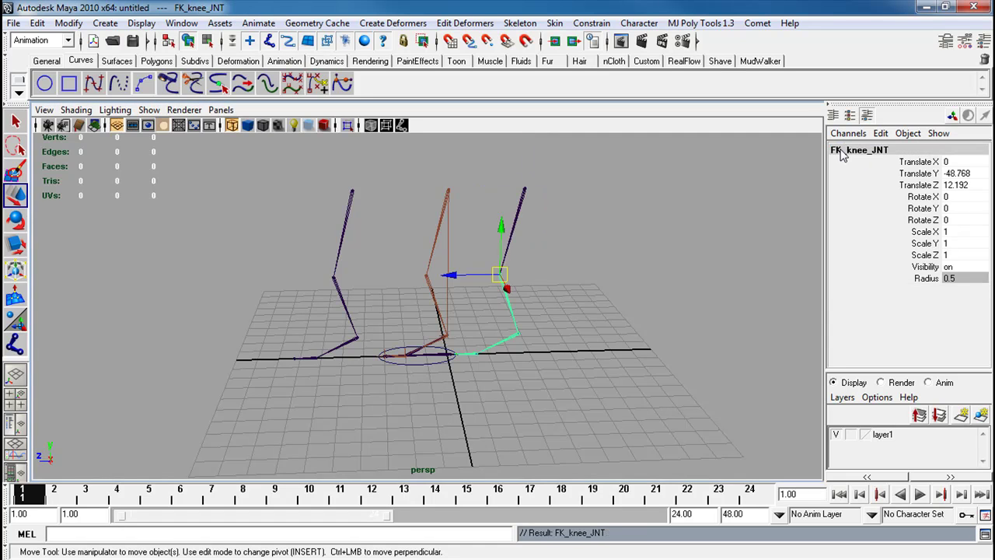
key("Down")
left_click(831, 151)
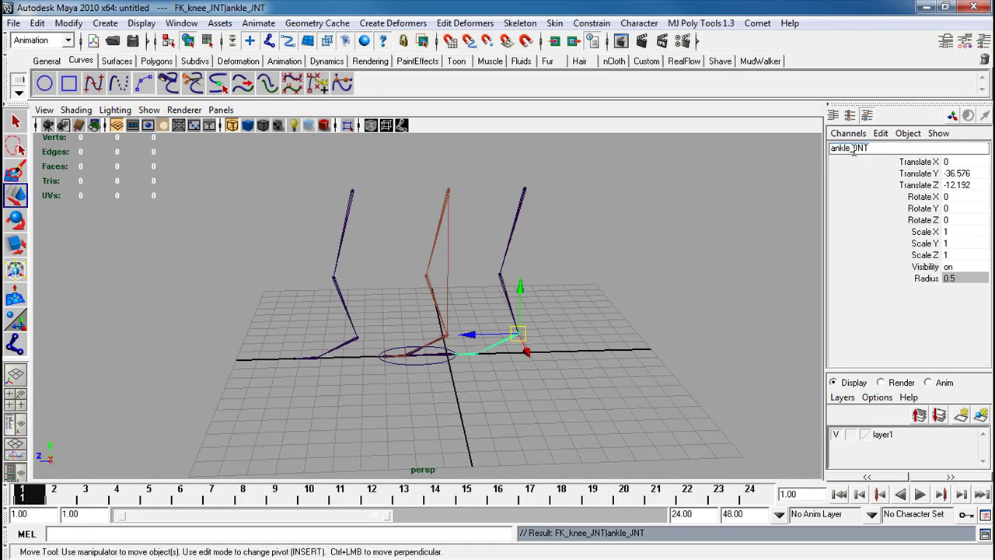
type("FK_")
key("Return")
Rename the ball and toe joints below FK_ankle_JNT as FK_ball_JNT and FK_toe_JNT.
key("Down")
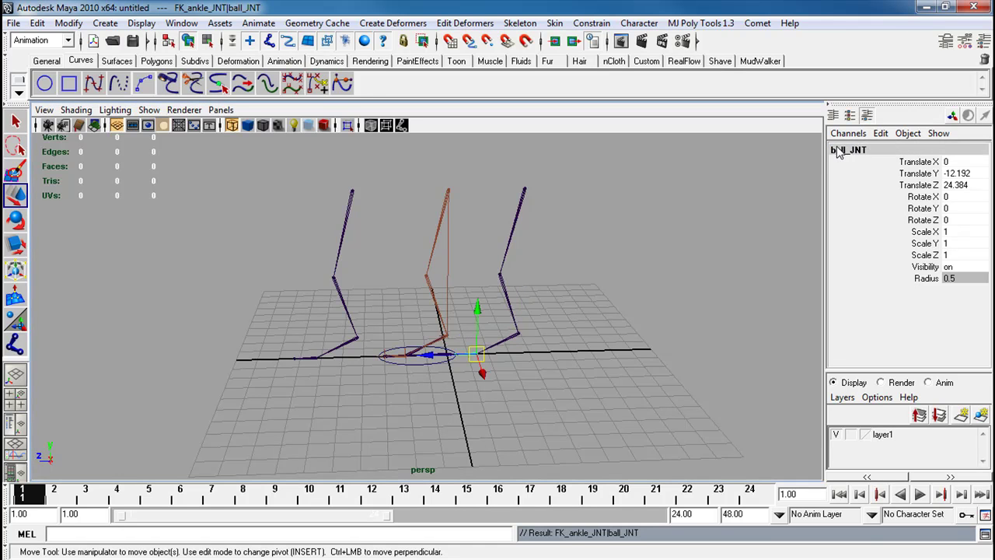
left_click(836, 151)
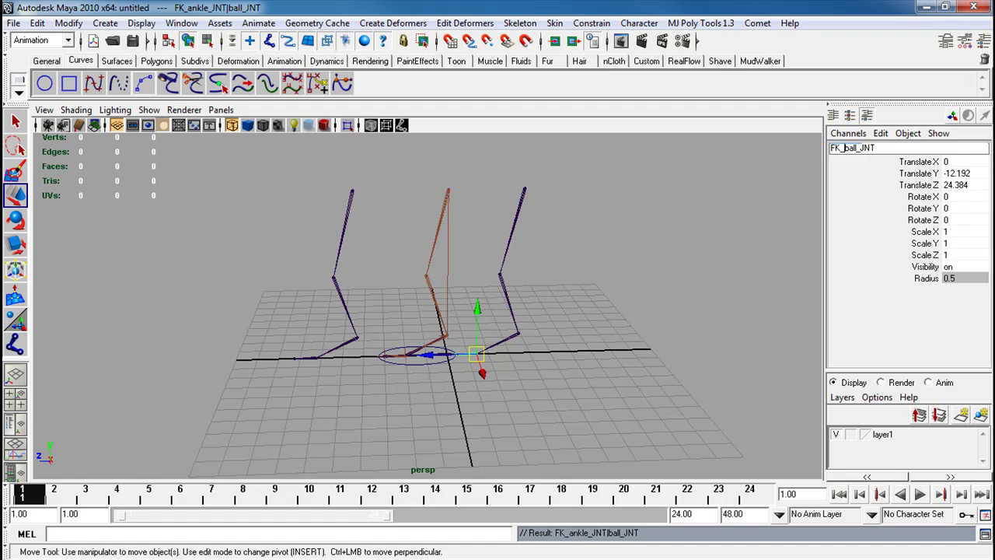
key("Return")
key("Down")
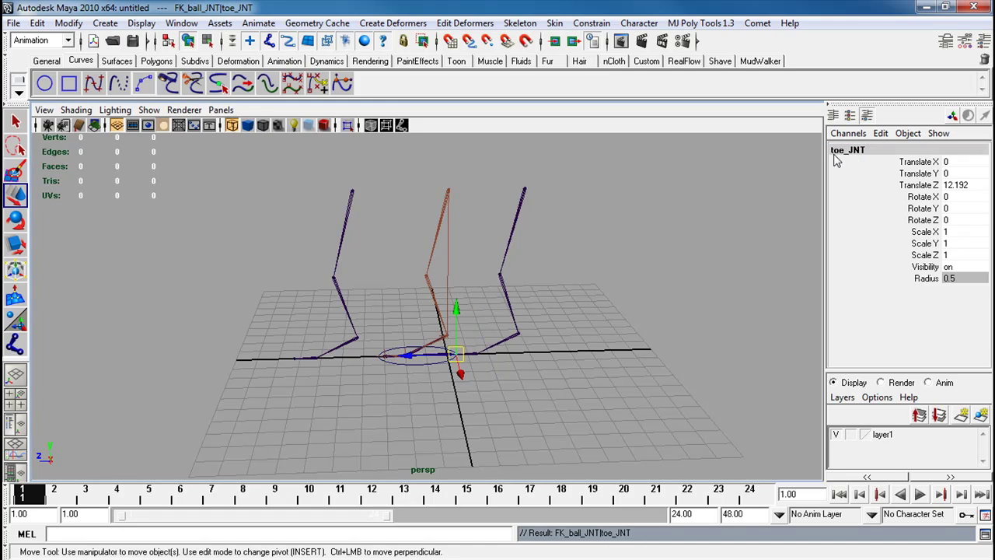
left_click(832, 149)
type("FK_")
key("Return")
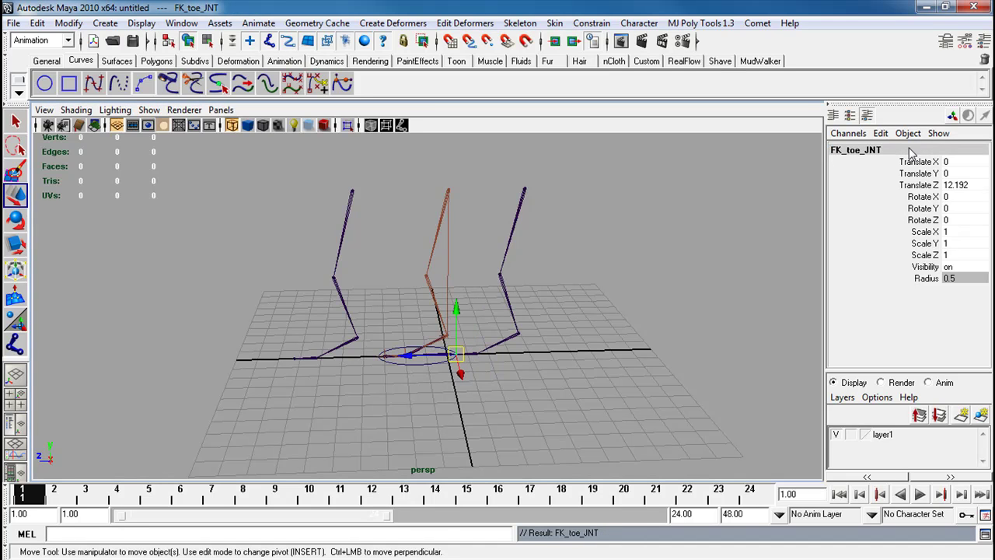
Check the root joint names of the three leg chains, leaving the original thigh_JNT name as it is.
left_click(350, 193)
left_click(883, 148)
key("Return")
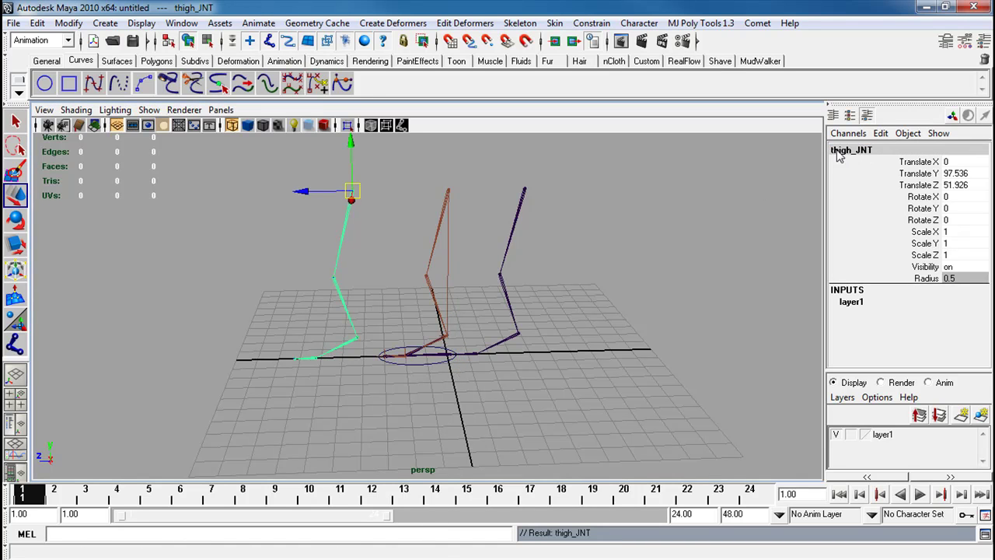
left_click(839, 153)
left_click(835, 150)
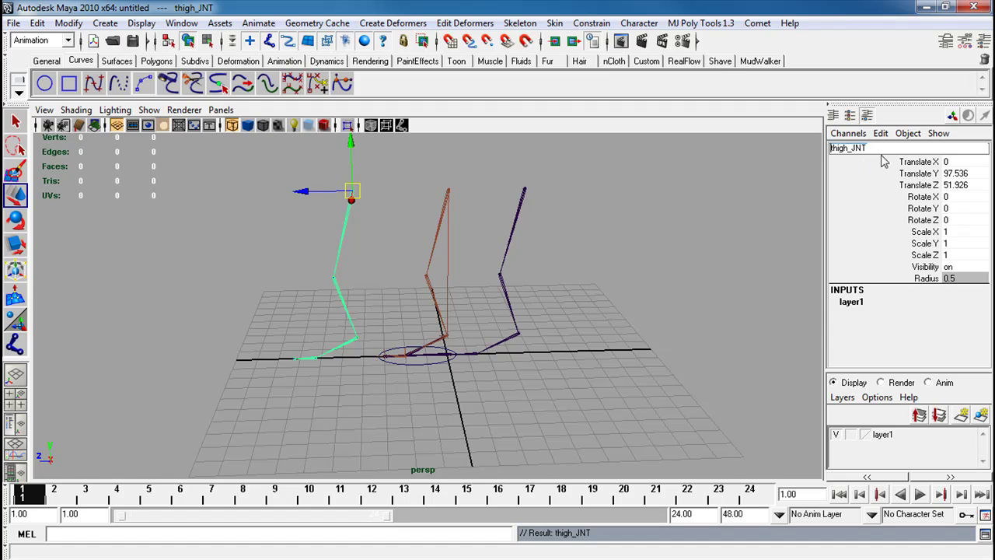
key("Return")
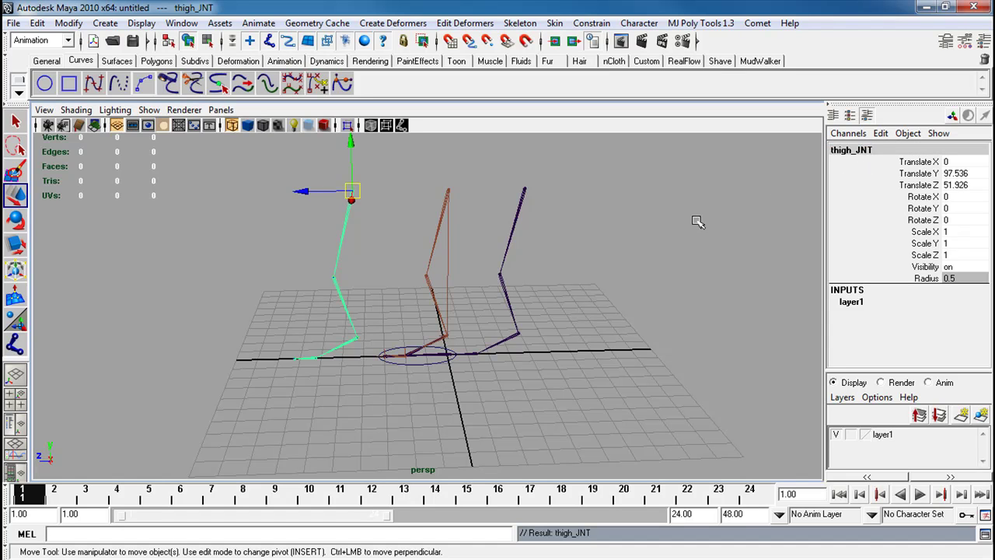
left_click(449, 219)
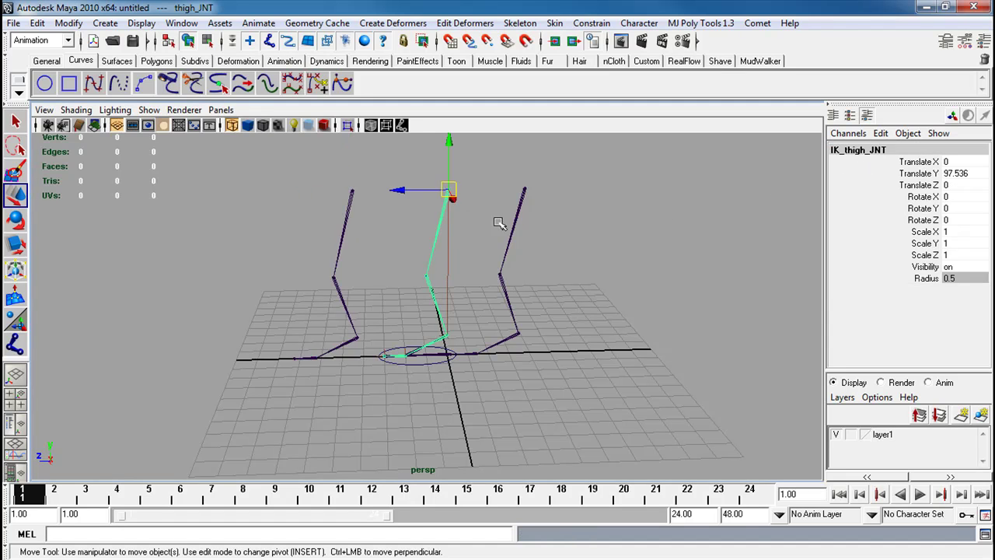
left_click(518, 285)
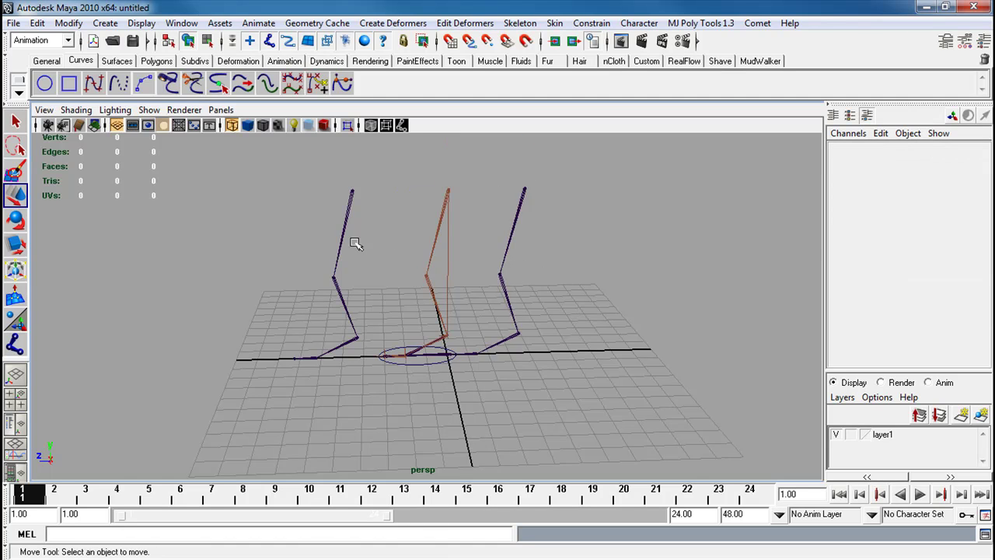
left_click(438, 241)
left_click(512, 236)
left_click(332, 272)
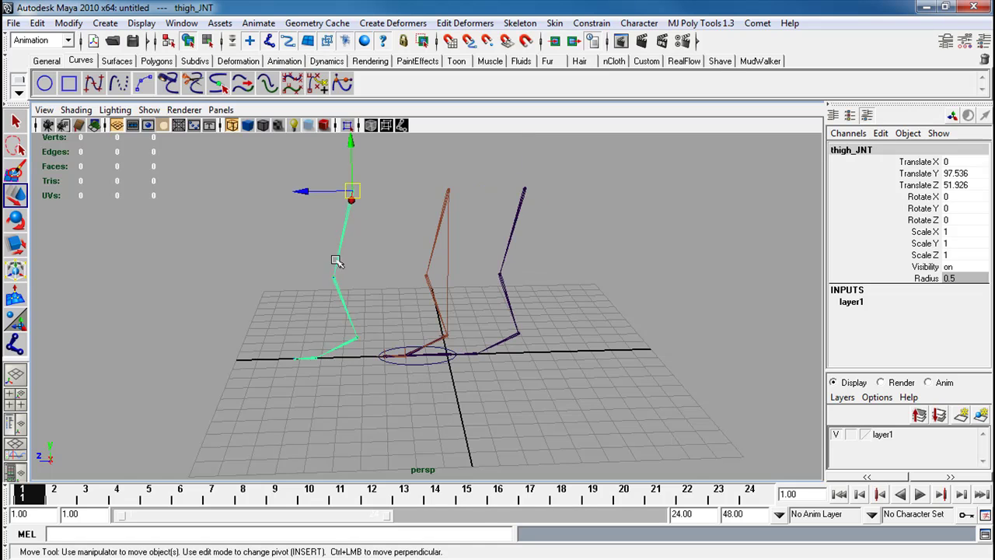
Orient-constrain thigh_JNT to IK_thigh_JNT and FK_thigh_JNT using the reset default constraint settings.
left_click(437, 235)
left_click(507, 250, "shift")
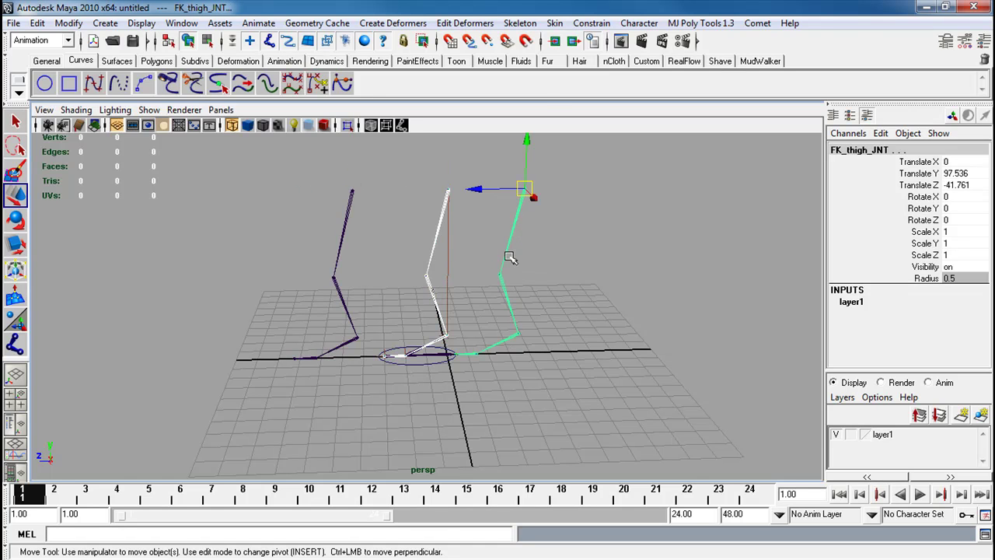
left_click(352, 203)
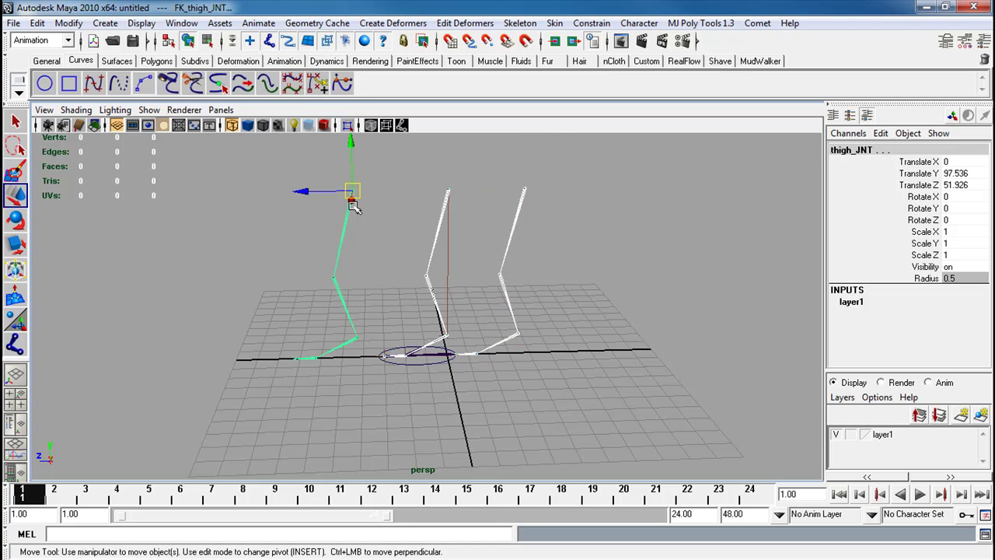
left_click(605, 25)
left_click(602, 71)
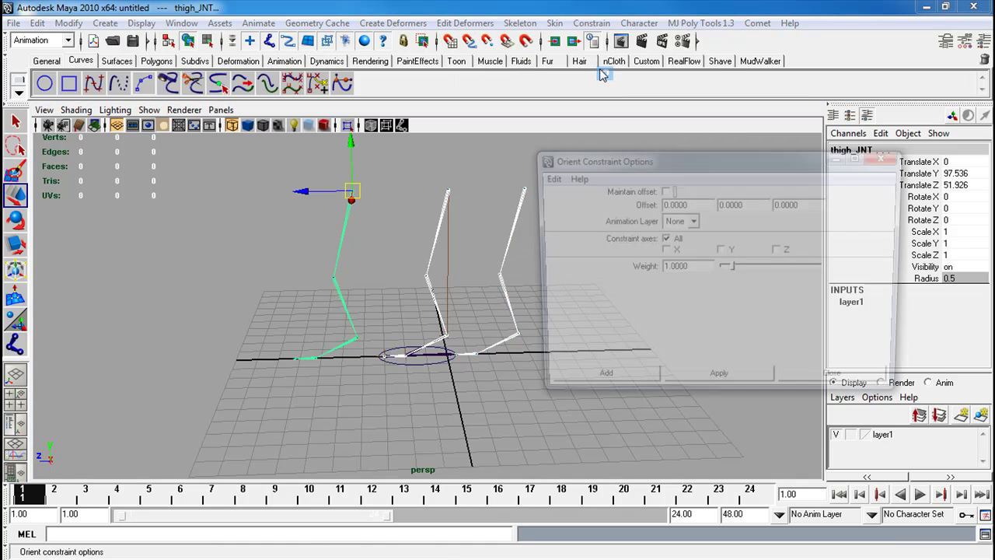
left_click_drag(674, 161, 685, 135)
left_click(556, 150)
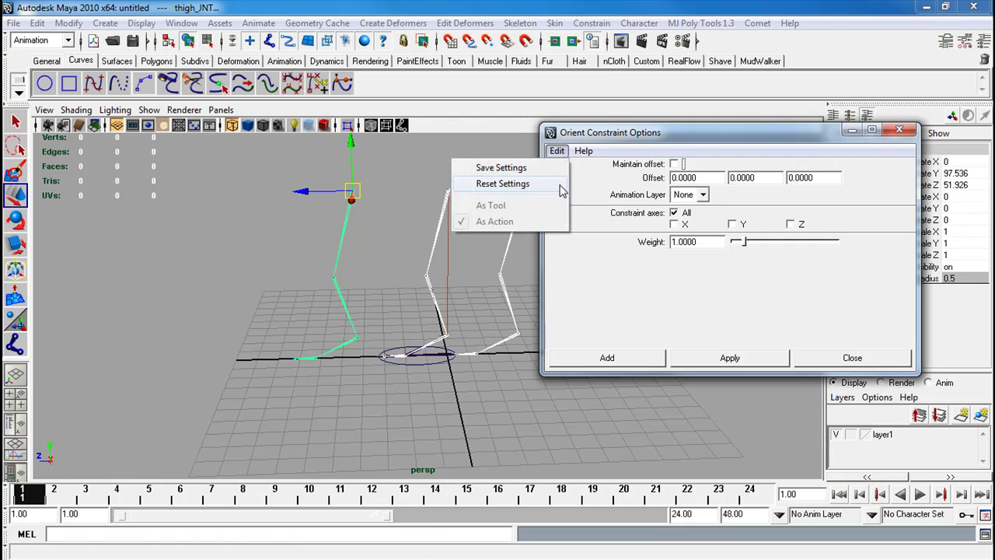
left_click(560, 187)
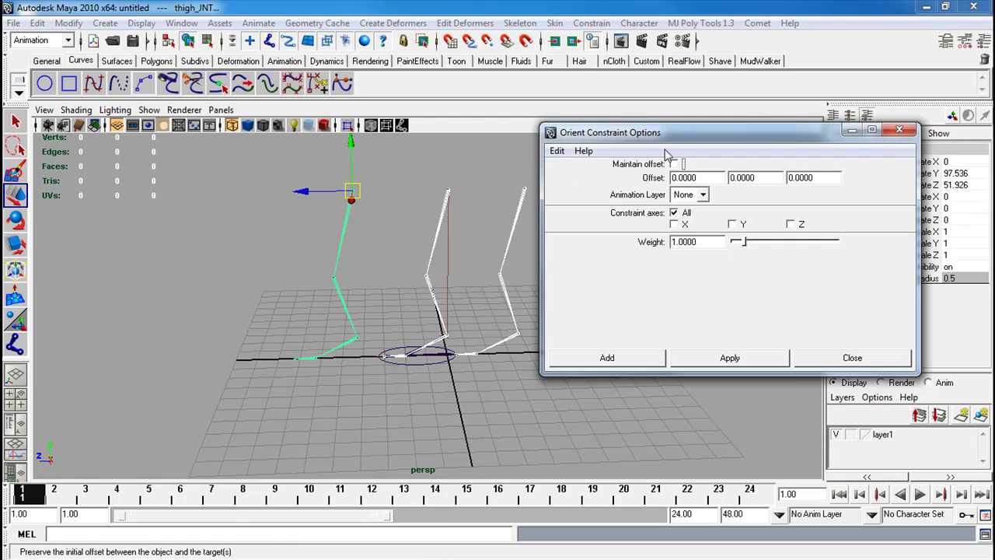
left_click(734, 356)
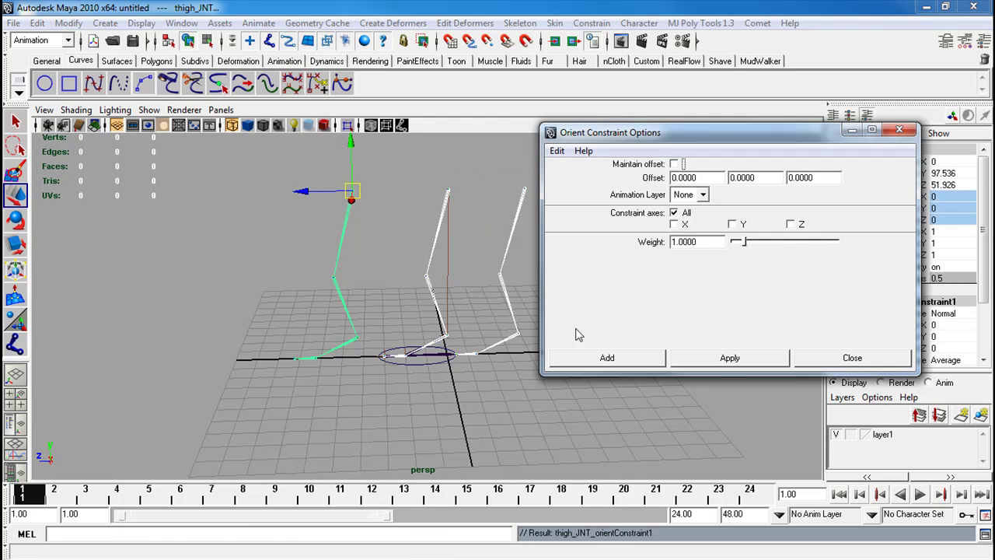
Orient-constrain knee_JNT to the IK and FK knee joints with the same settings.
left_click(437, 291)
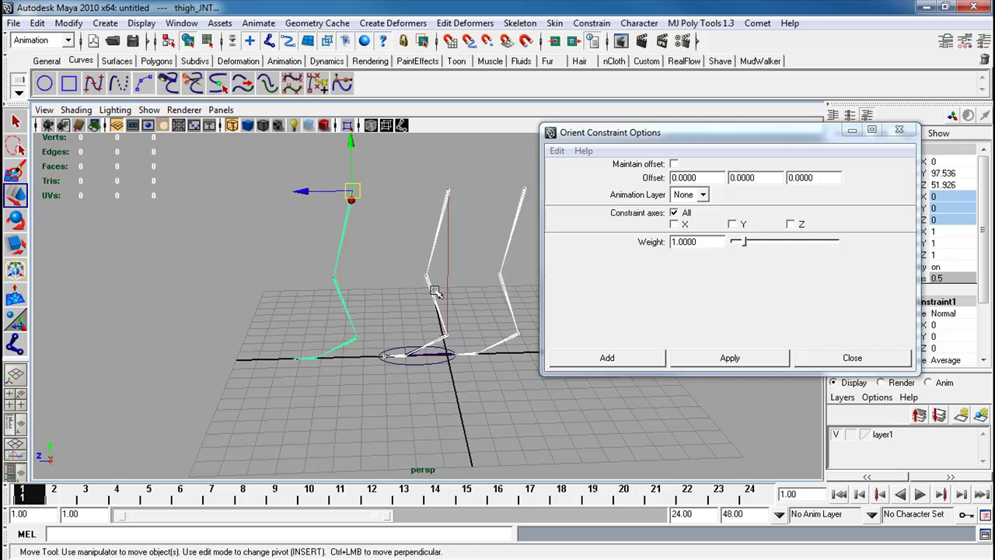
left_click(504, 291)
left_click(338, 293, "shift")
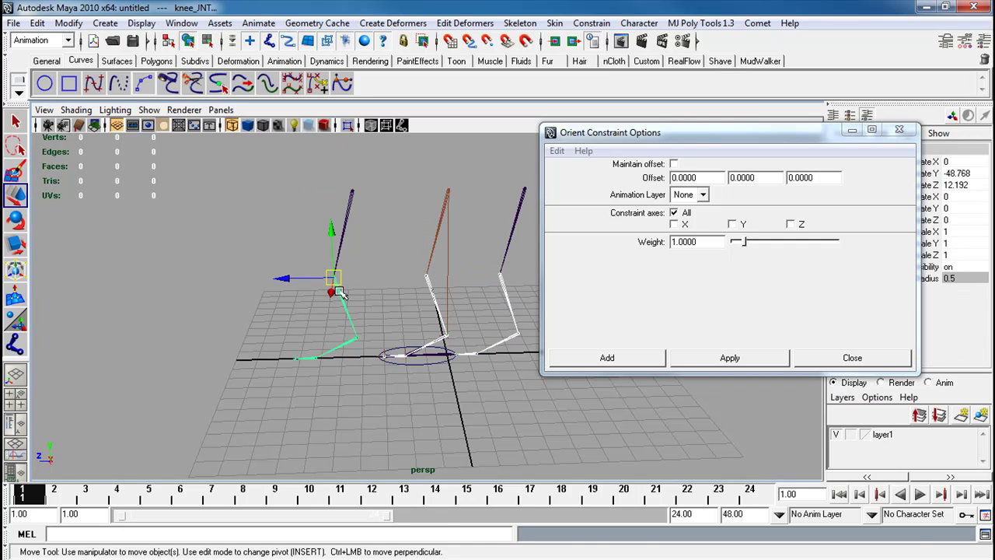
left_click(729, 357)
Orient-constrain ankle_JNT to the FK and IK ankle joints with the same settings.
left_click(510, 340)
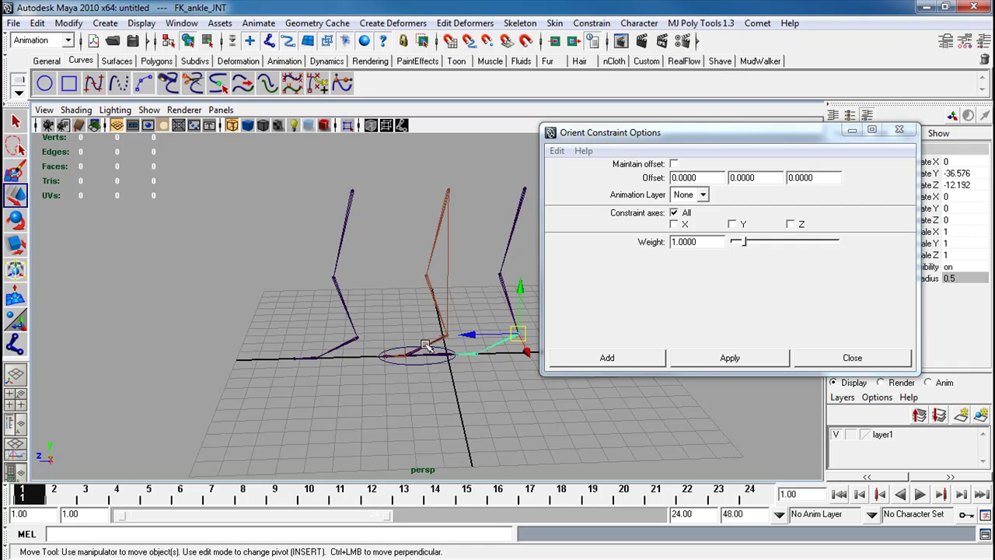
middle_click_drag(365, 315, 308, 242, "alt")
right_click_drag(308, 243, 398, 295, "alt")
left_click(388, 291, "shift")
middle_click_drag(244, 303, 496, 309, "alt")
left_click(318, 315, "shift")
left_click(743, 359)
Orient-constrain ball_JNT to the FK and IK ball joints with the same settings.
left_click_drag(322, 295, 372, 305, "alt")
left_click(339, 305)
middle_click_drag(179, 299, 392, 294, "alt")
right_click_drag(392, 294, 428, 334, "alt")
middle_click_drag(223, 316, 331, 289, "alt")
right_click_drag(290, 289, 136, 285, "alt")
left_click(303, 292, "shift")
middle_click_drag(88, 287, 207, 318, "alt")
left_click(231, 304, "shift")
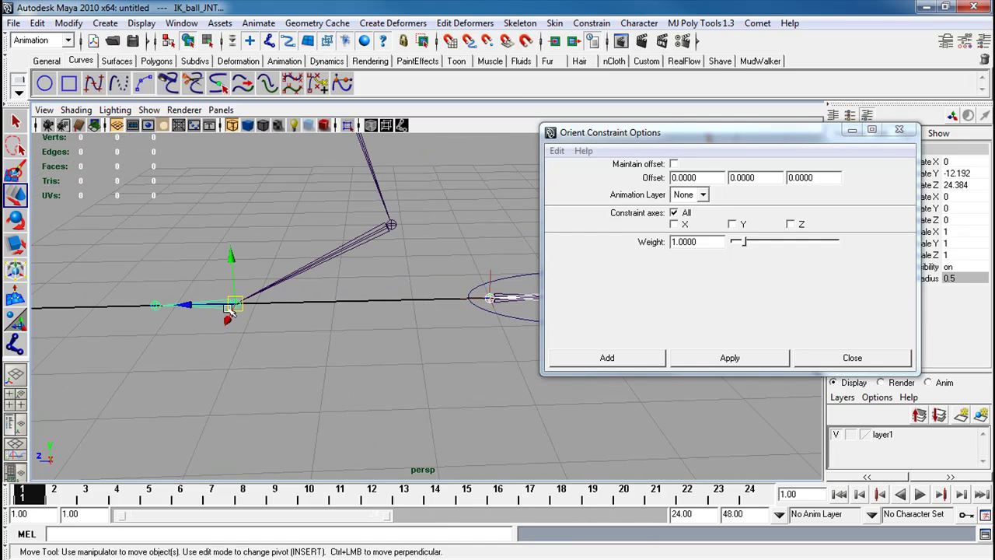
left_click(728, 358)
Inspect the overlapping joints around the IK foot's ball and toe, and close the orient constraint options.
middle_click_drag(469, 329, 311, 322, "alt")
right_click_drag(275, 316, 399, 322, "alt")
middle_click_drag(403, 315, 399, 320, "alt")
left_click(399, 321)
right_click_drag(487, 312, 488, 313, "alt")
scroll(486, 311, "down", 3)
left_click(473, 301)
scroll(477, 302, "up", 3)
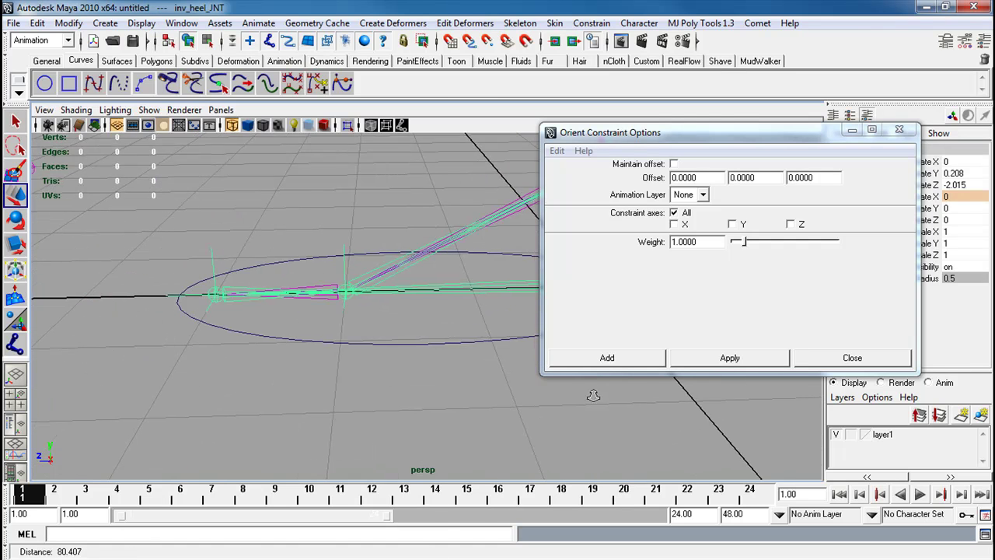
left_click(333, 319)
left_click(334, 291)
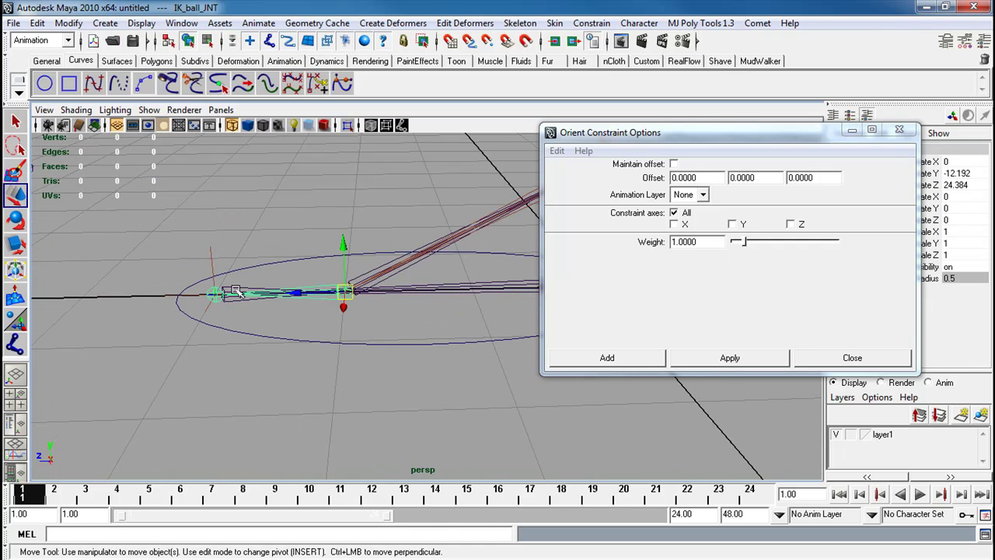
scroll(225, 293, "down", 5)
left_click_drag(771, 139, 515, 126)
left_click(643, 117)
Test the constrained chain by moving and rotating the IK foot control, and undo both changes.
scroll(293, 200, "up", 4)
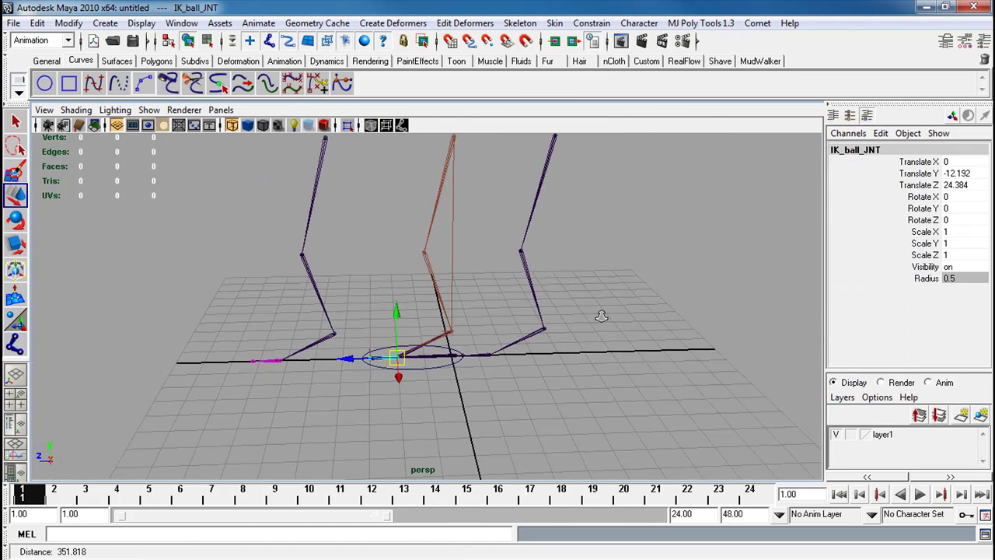
scroll(522, 296, "down", 2)
left_click(436, 359)
left_click_drag(455, 353, 433, 371)
key("e")
left_click_drag(382, 304, 361, 334)
key("ctrl+z")
left_click_drag(478, 297, 460, 265, "alt")
key("ctrl+z")
Move the roots thigh_JNT and FK_thigh_JNT onto IK_thigh_JNT so that all three leg chains coincide.
left_click(334, 171)
left_click_drag(334, 171, 388, 313, "alt")
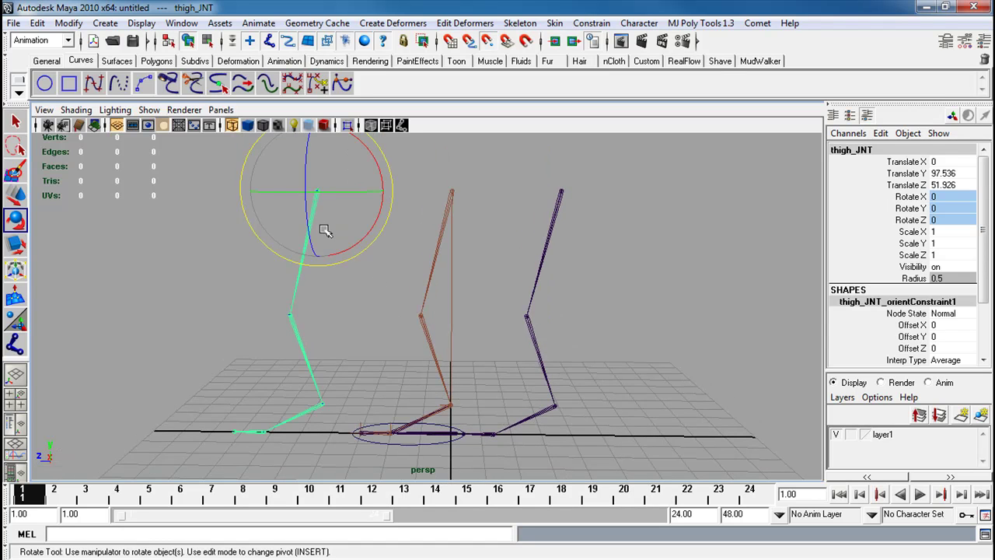
key("w")
left_click_drag(321, 194, 453, 193)
left_click(559, 191)
left_click_drag(560, 191, 499, 196)
left_click(517, 273)
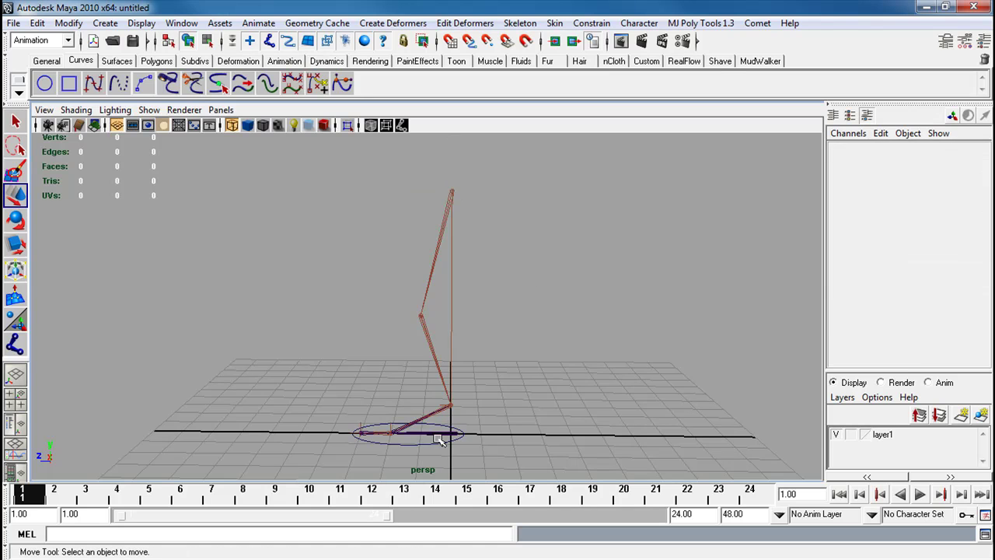
Test the merged leg by moving ik_foot_CON and varying its Foot Roll, undoing each change.
left_click(441, 443)
left_click_drag(451, 433, 322, 405)
key("ctrl+z")
left_click(916, 279)
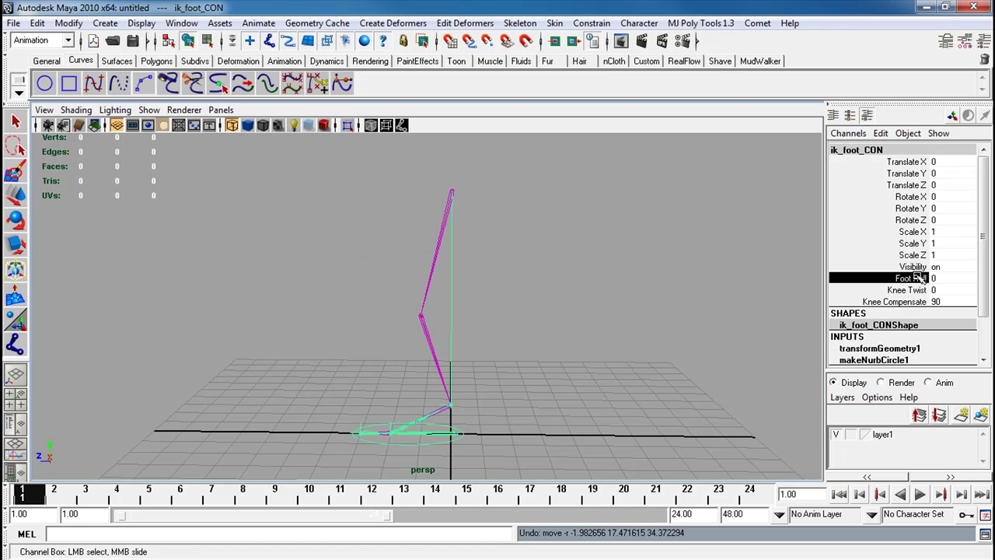
middle_click_drag(730, 339, 391, 347)
key("ctrl+z")
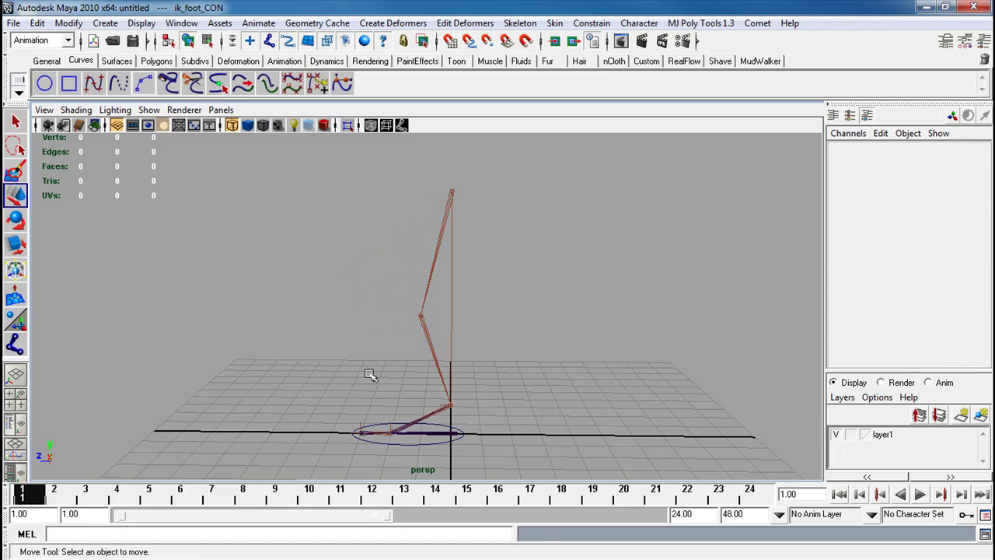